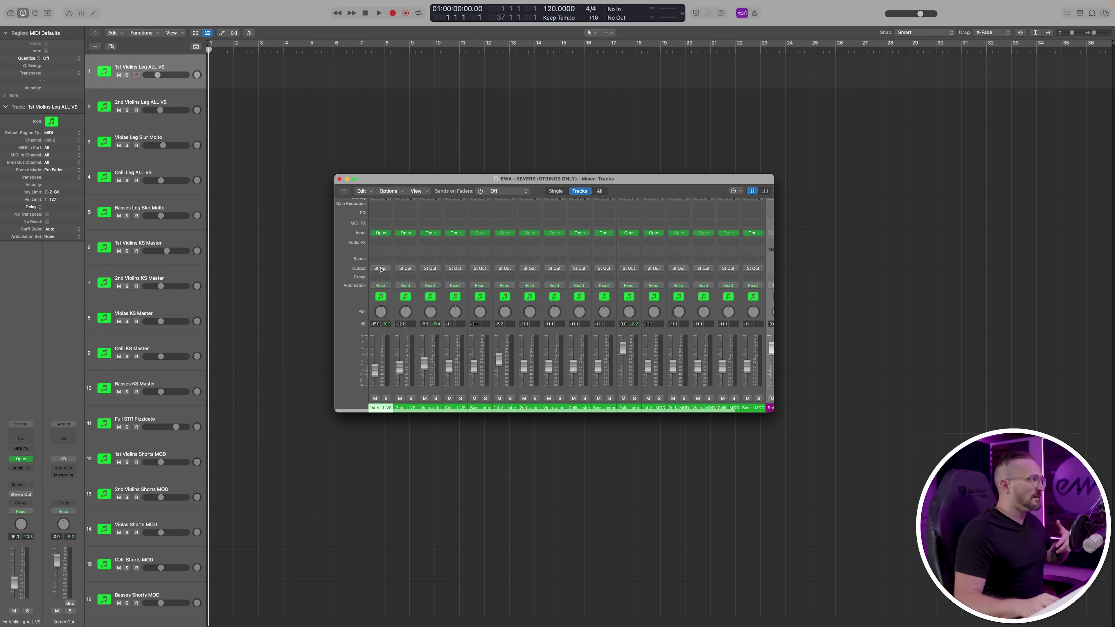
# Route the ten string tracks from 1st Violins Leg ALL VS to Basses KS Master to Bus 1, naming the new aux STRING LONGS.
pyautogui.click(378, 408)
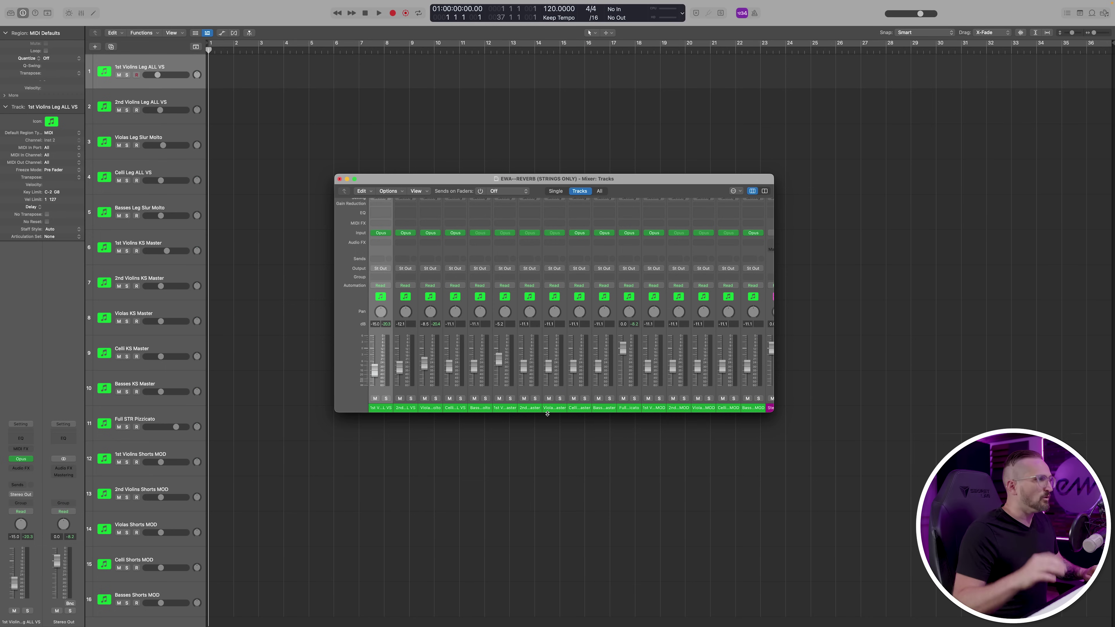
pyautogui.keyDown('shift'); pyautogui.click(142, 389); pyautogui.keyUp('shift')
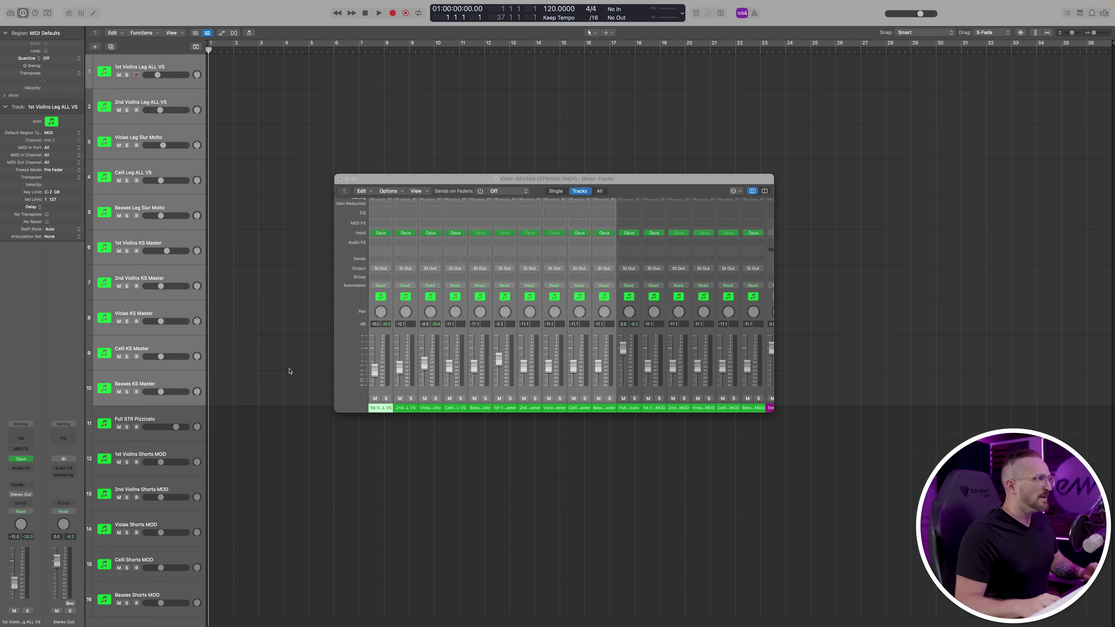
pyautogui.click(580, 269)
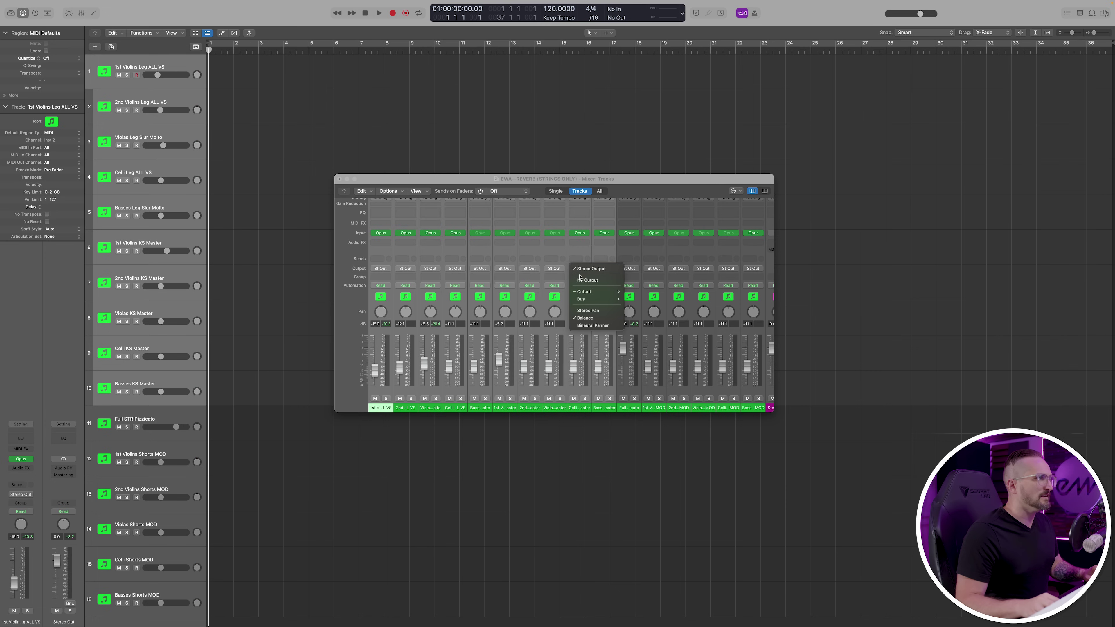
pyautogui.moveTo(585, 301)
pyautogui.click(637, 300)
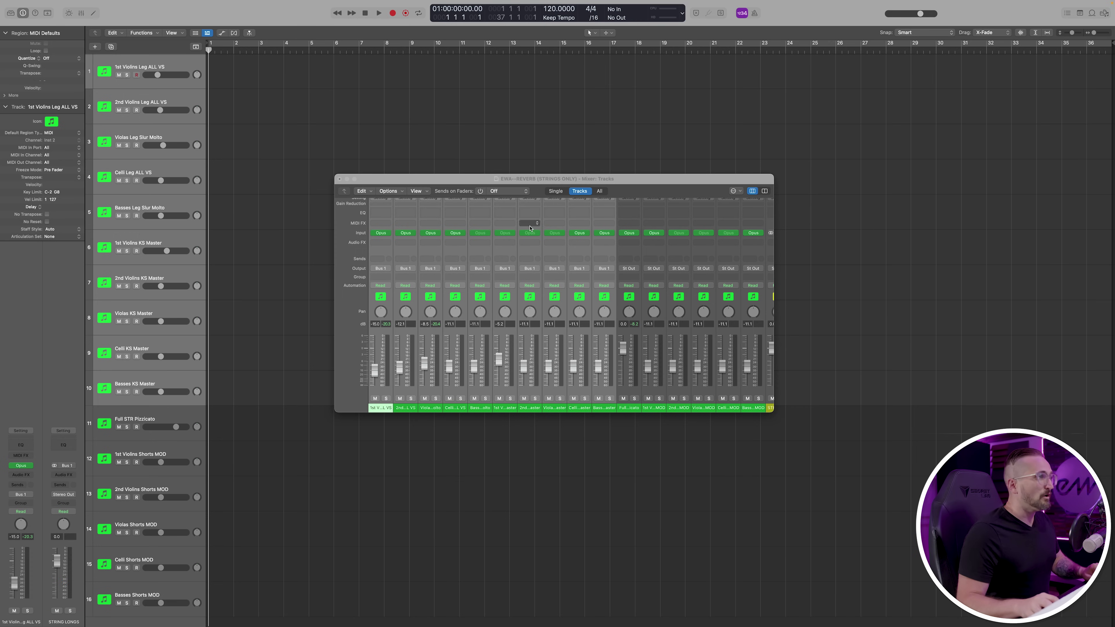
# Route the Full STR Pizzicato and five Shorts MOD tracks to Bus 2 and name the new aux STRING SHORTS.
pyautogui.click(641, 391)
pyautogui.hscroll(3, 640, 392)
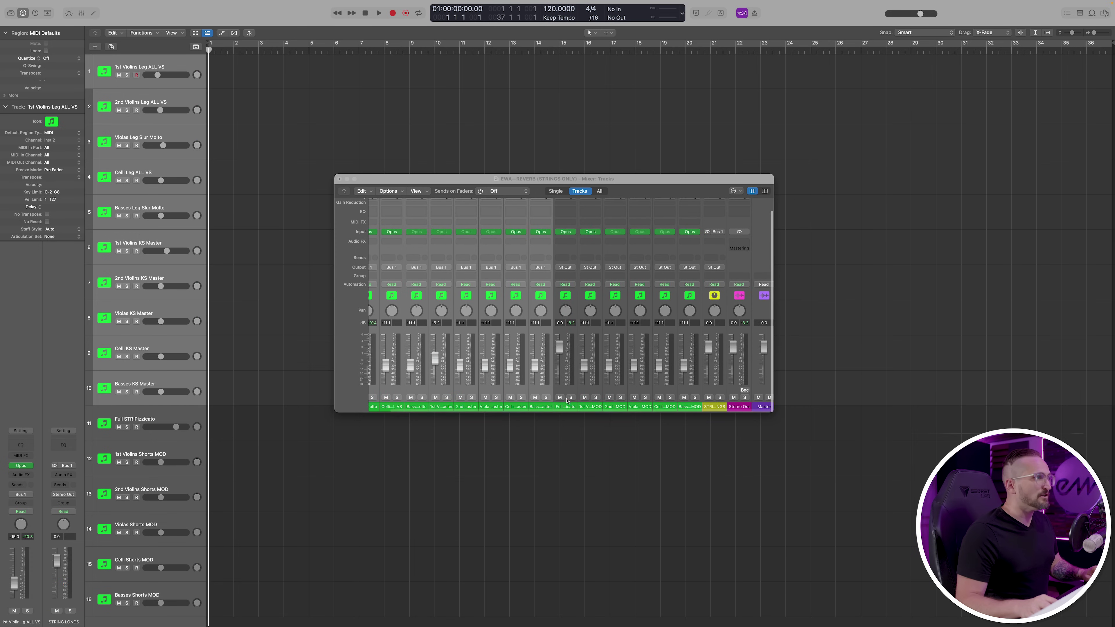
pyautogui.keyDown('shift'); pyautogui.click(683, 409); pyautogui.keyUp('shift')
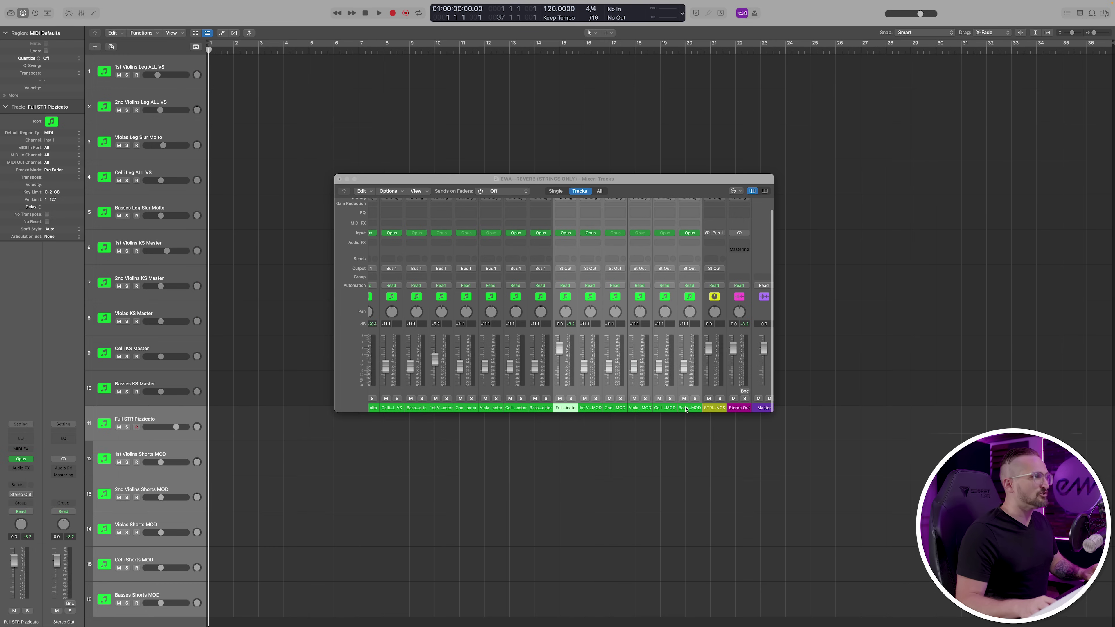
pyautogui.click(568, 269)
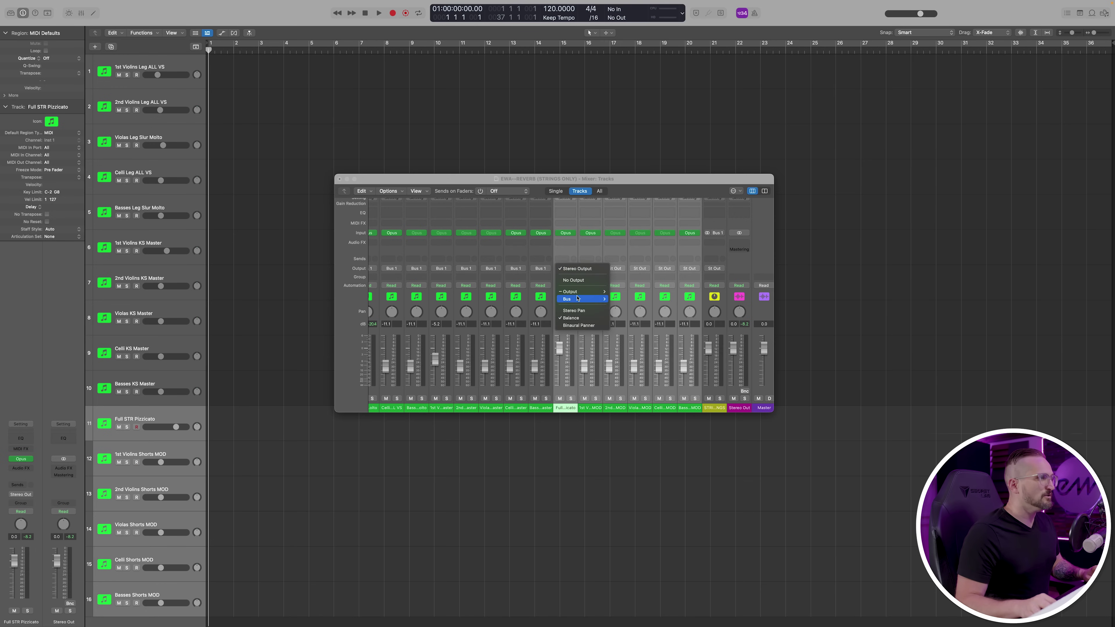
pyautogui.moveTo(580, 302)
pyautogui.click(626, 308)
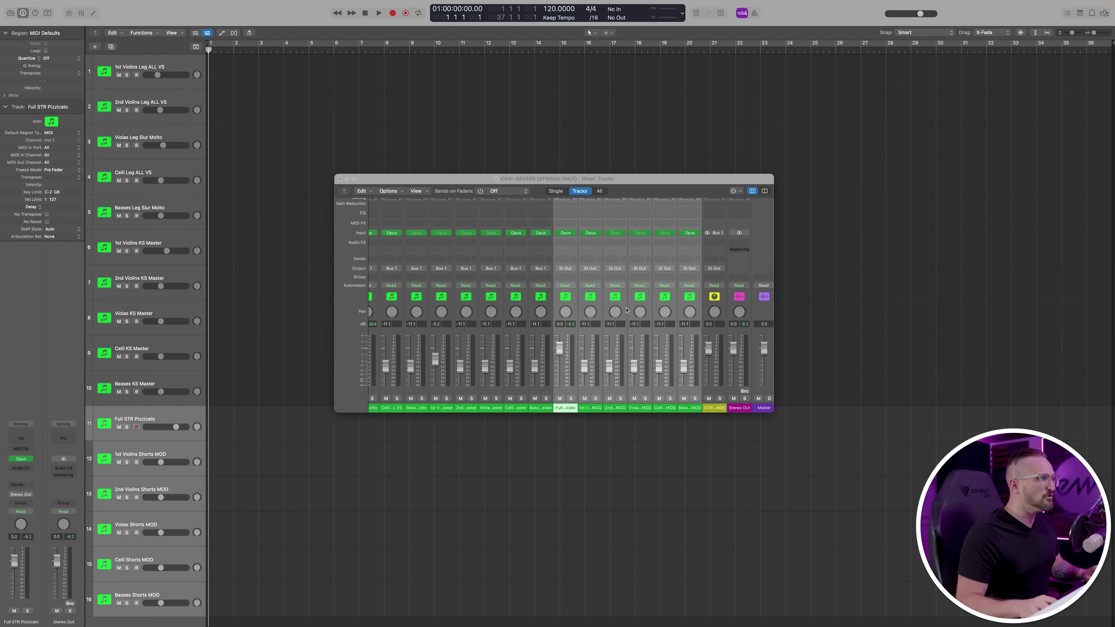
pyautogui.doubleClick(738, 408)
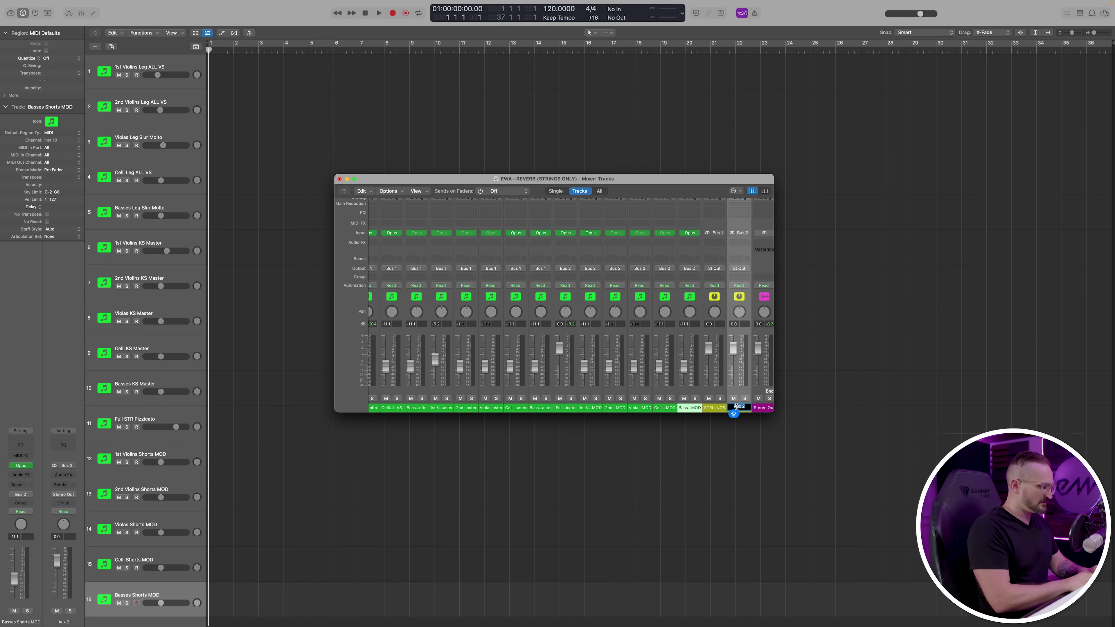
pyautogui.write('STRING SHORTS')
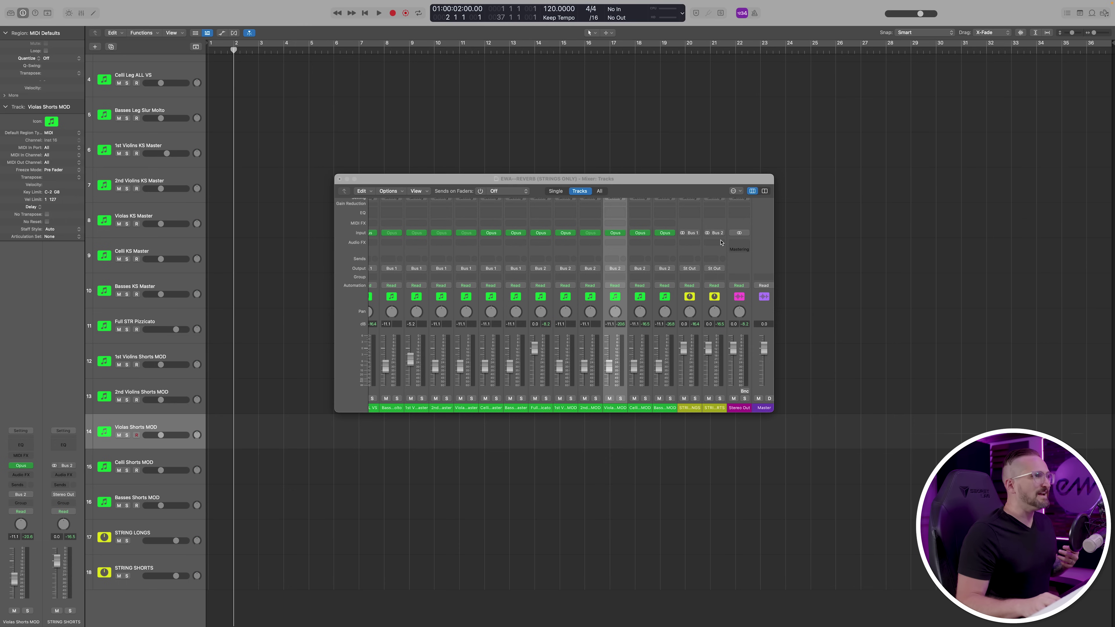
# Insert a stereo Linear Phase EQ on the STRING SHORTS aux and load its Strings preset.
pyautogui.click(721, 242)
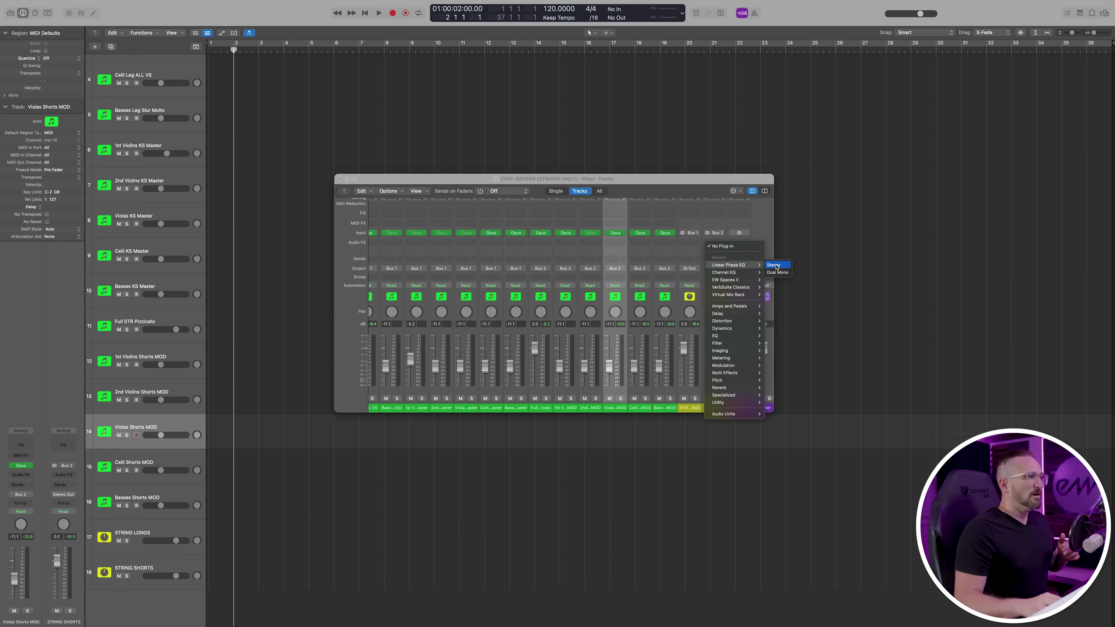
pyautogui.click(776, 266)
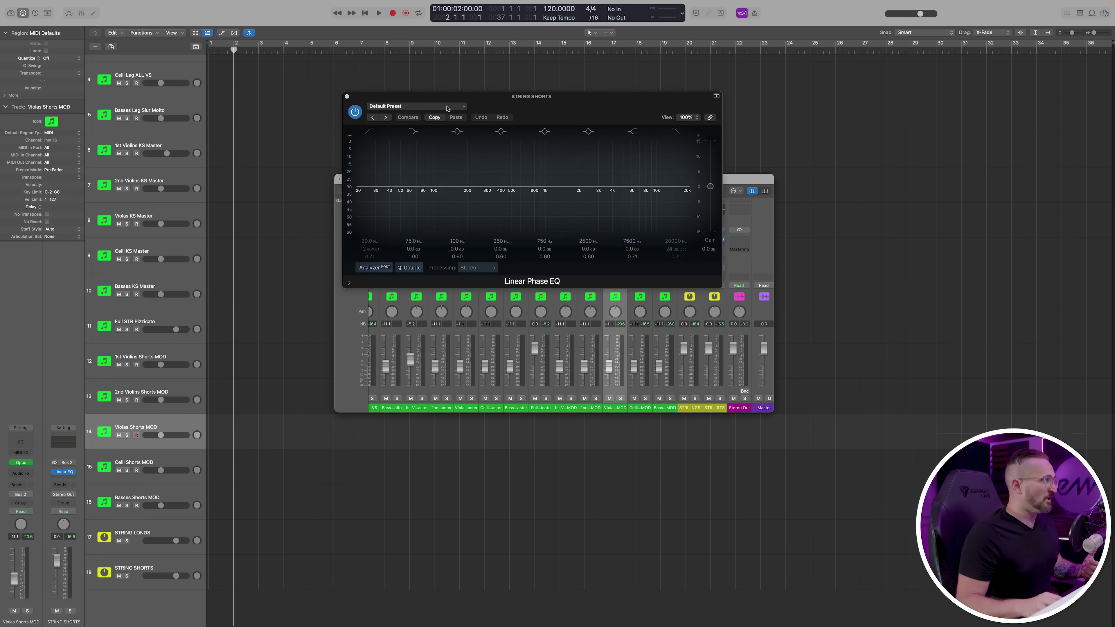
pyautogui.click(447, 109)
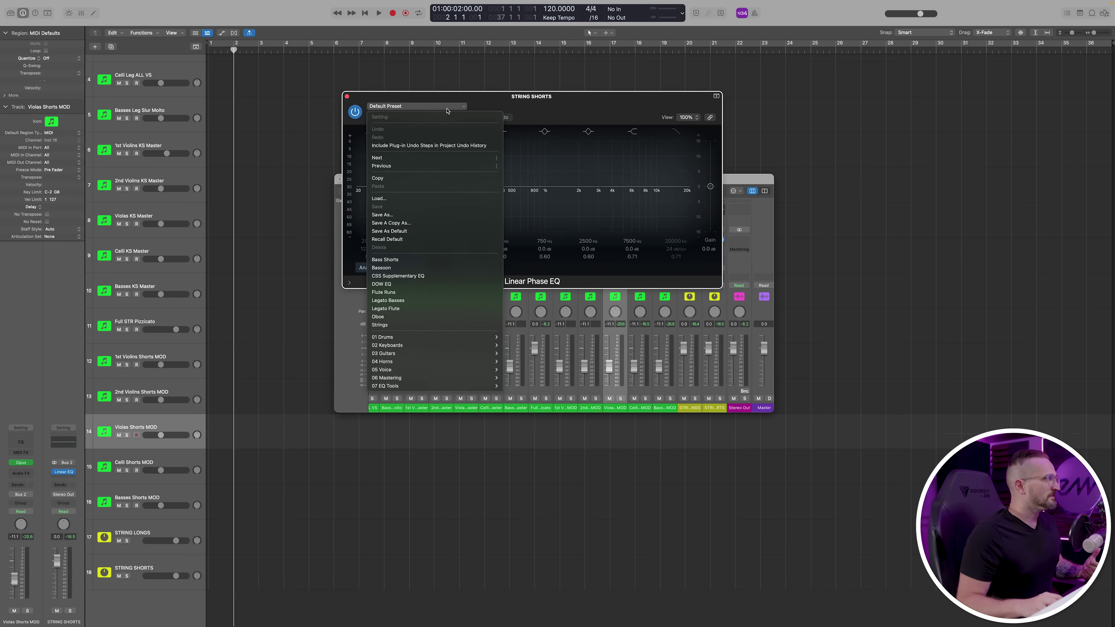
pyautogui.click(390, 326)
pyautogui.moveTo(502, 105); pyautogui.dragTo(792, 115)
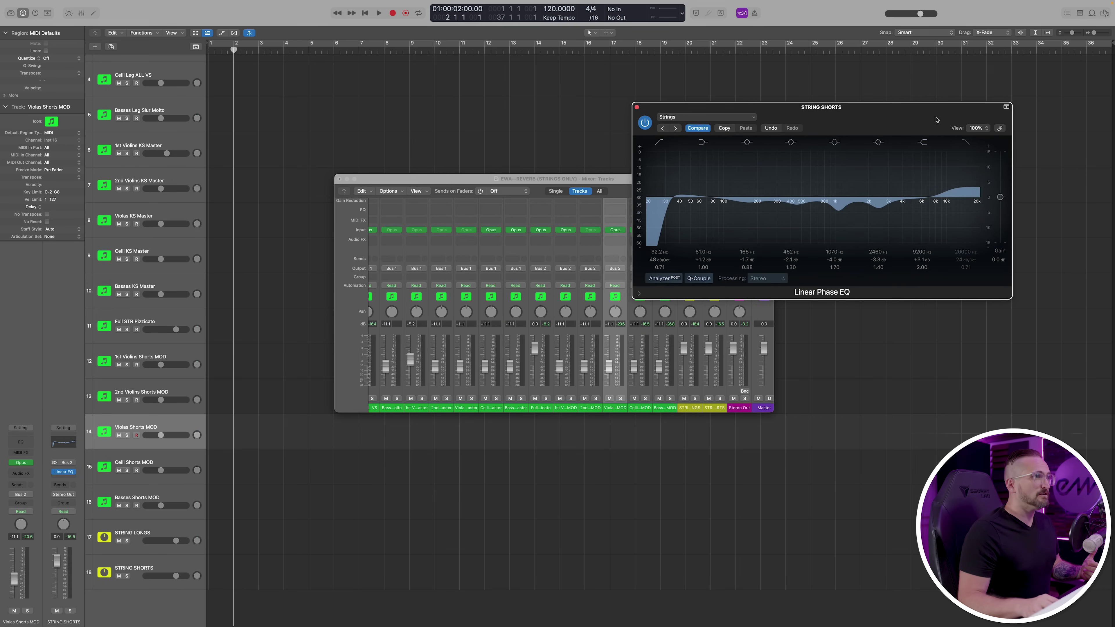
# Open the Violas Shorts MOD Opus instrument and compare its sound with the STRING SHORTS EQ bypassed and re-enabled.
pyautogui.click(21, 463)
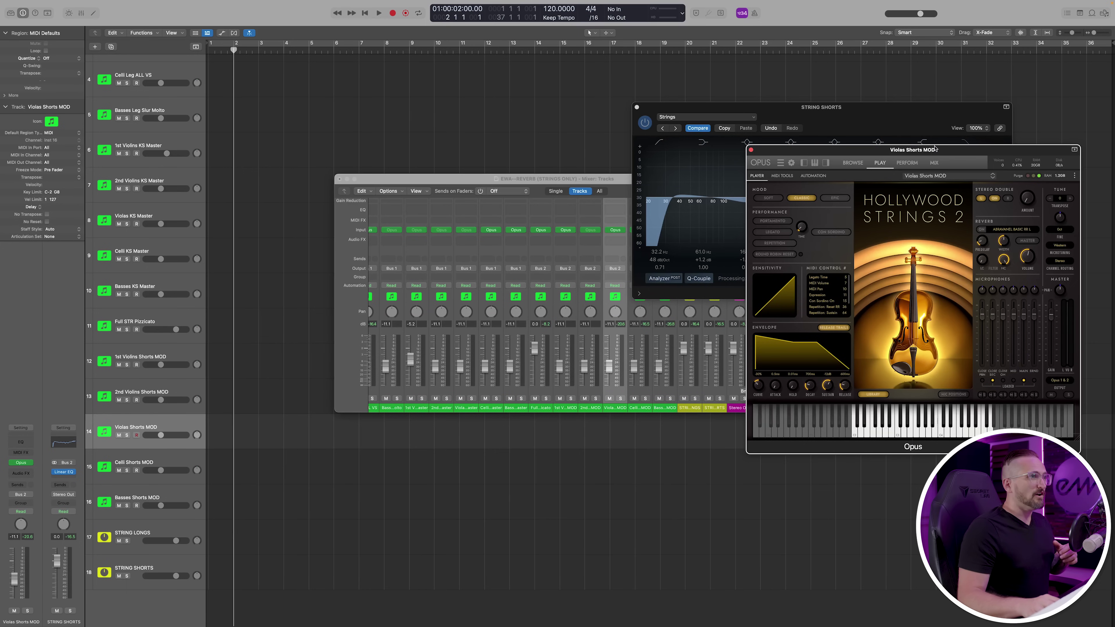
pyautogui.moveTo(944, 150); pyautogui.dragTo(427, 171)
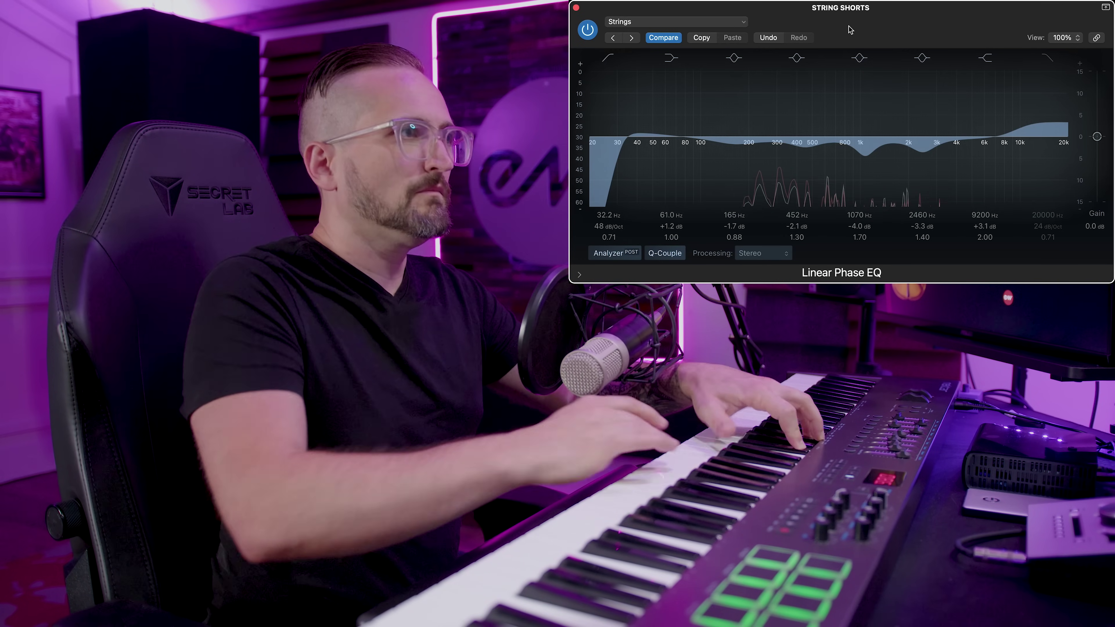
pyautogui.click(590, 33)
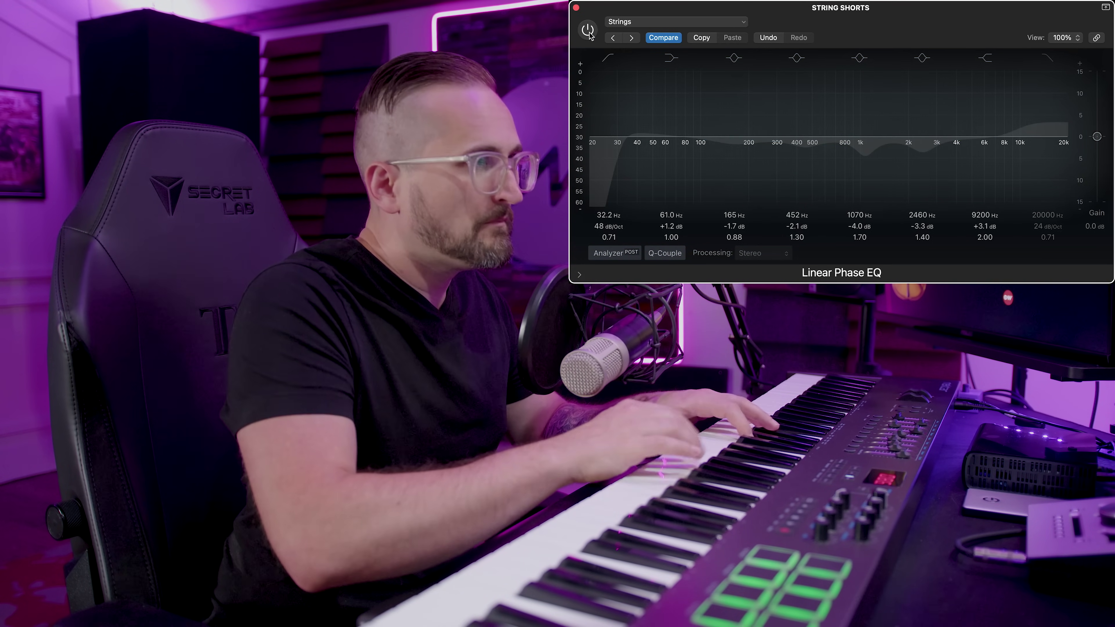
pyautogui.click(589, 31)
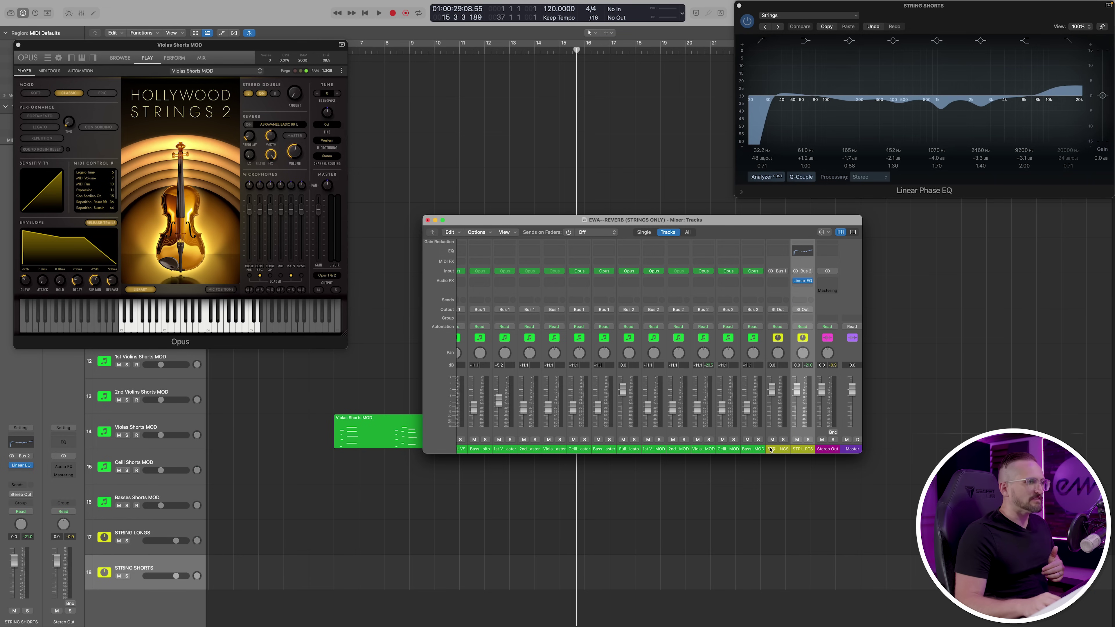
# Add a Bus 3 send to the STRING SHORTS aux and name the new aux STRING SHORT REVERB.
pyautogui.press('Up')
pyautogui.click(807, 449)
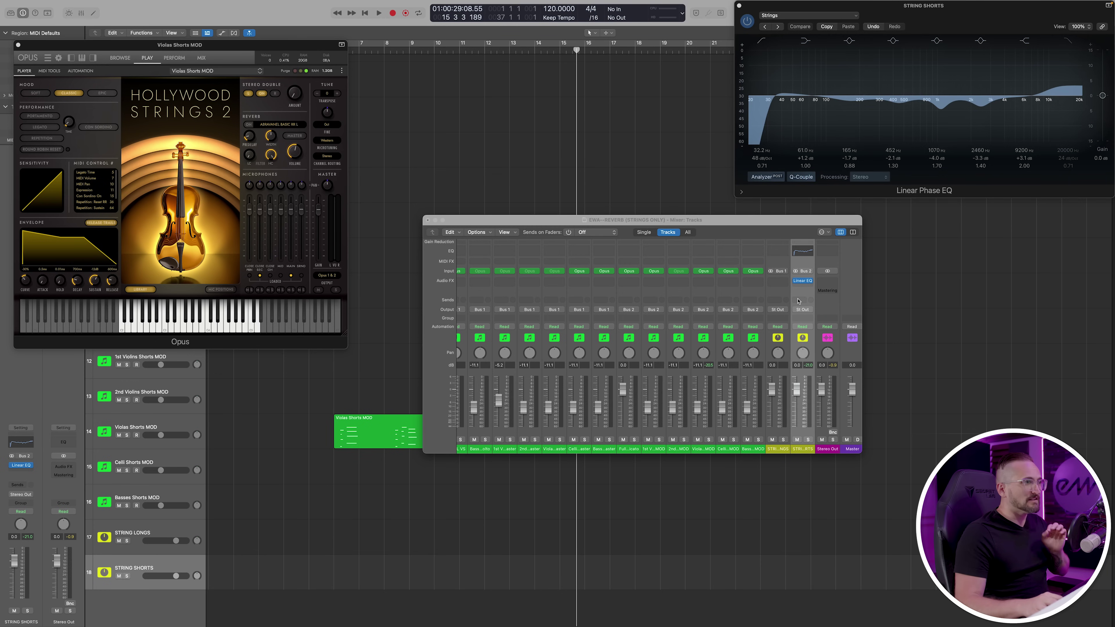
pyautogui.click(801, 302)
pyautogui.click(800, 302)
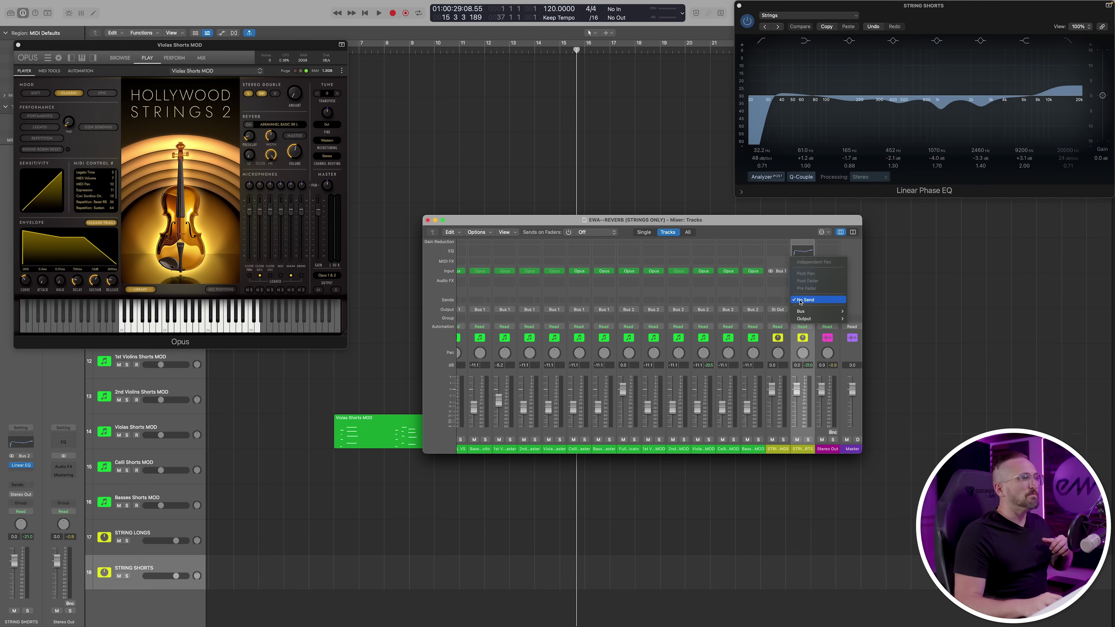
pyautogui.moveTo(808, 313)
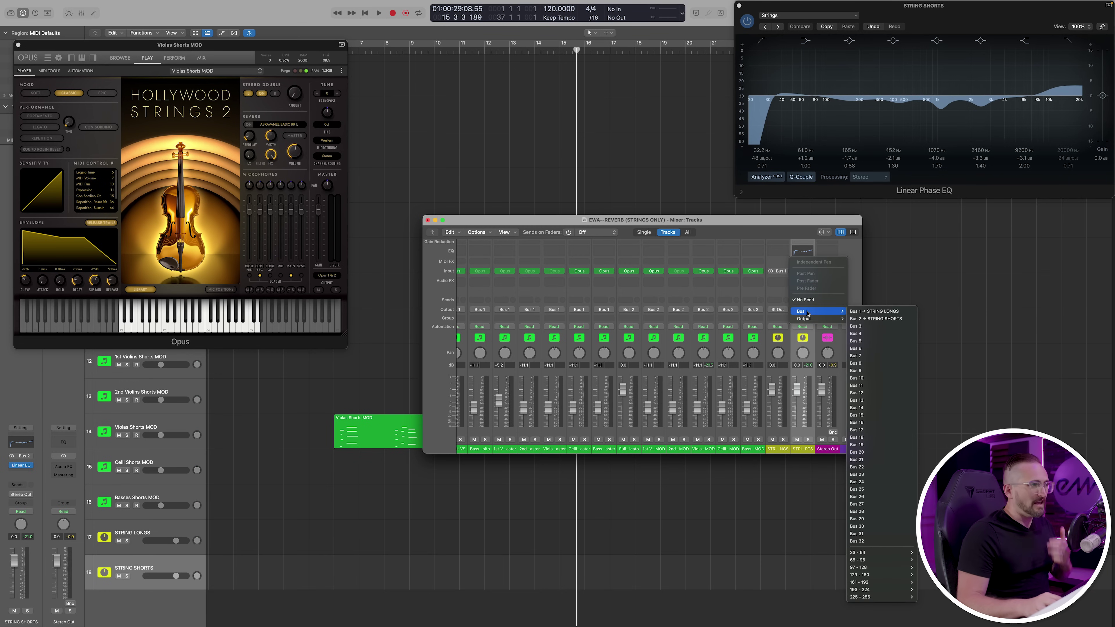
pyautogui.click(873, 327)
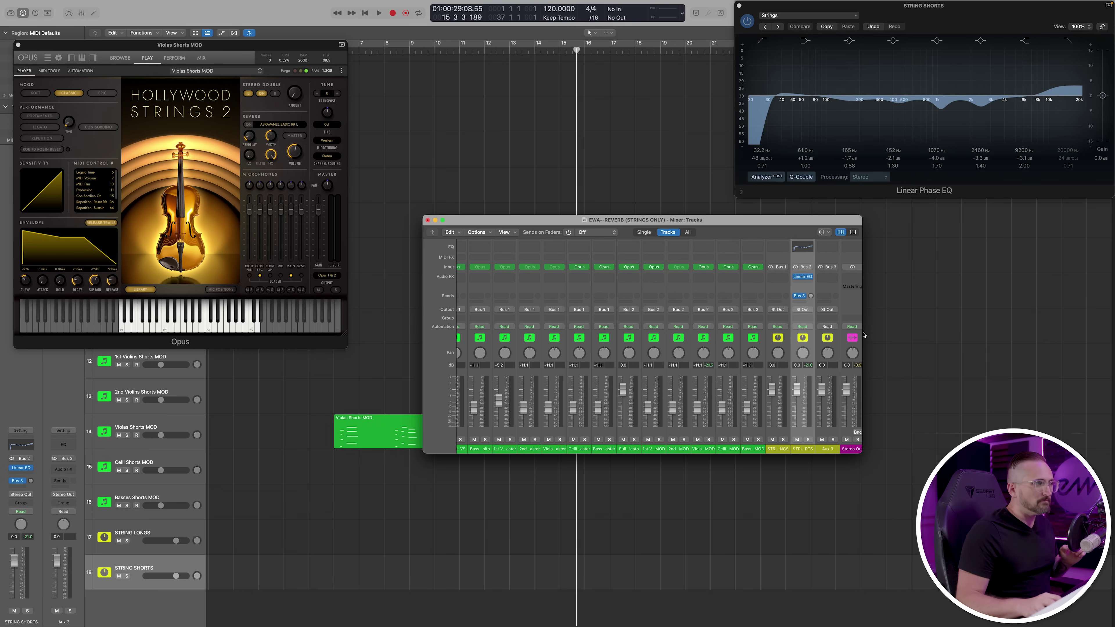
pyautogui.click(828, 450)
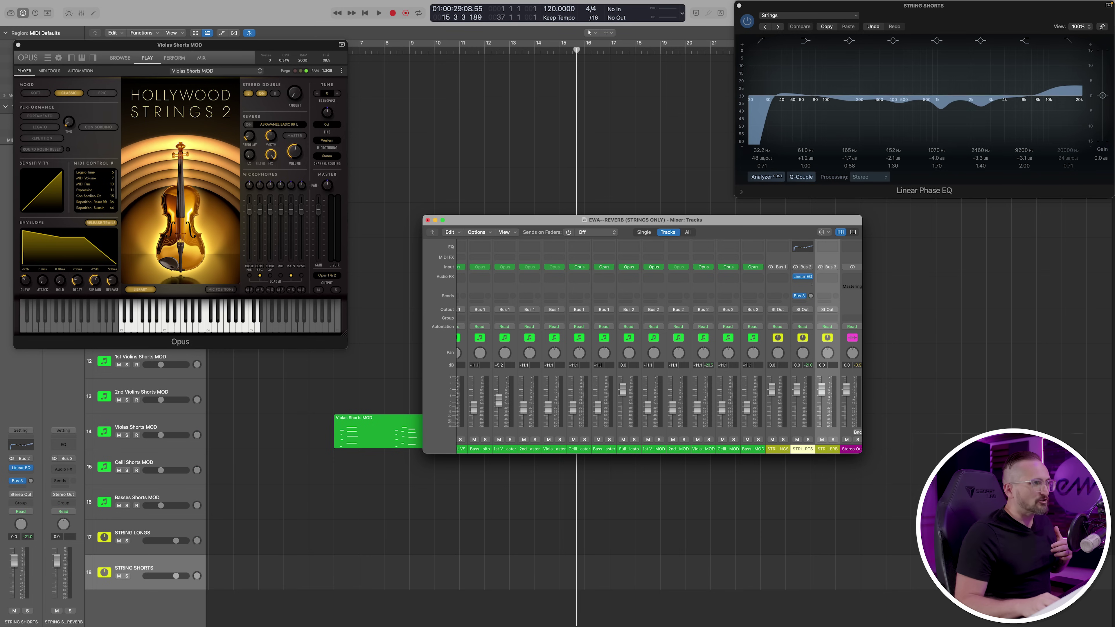
# Raise the Bus 3 send level on the STRING SHORTS aux to 0.0 dB.
pyautogui.moveTo(811, 296); pyautogui.dragTo(811, 297)
pyautogui.hscroll(1, 821, 289)
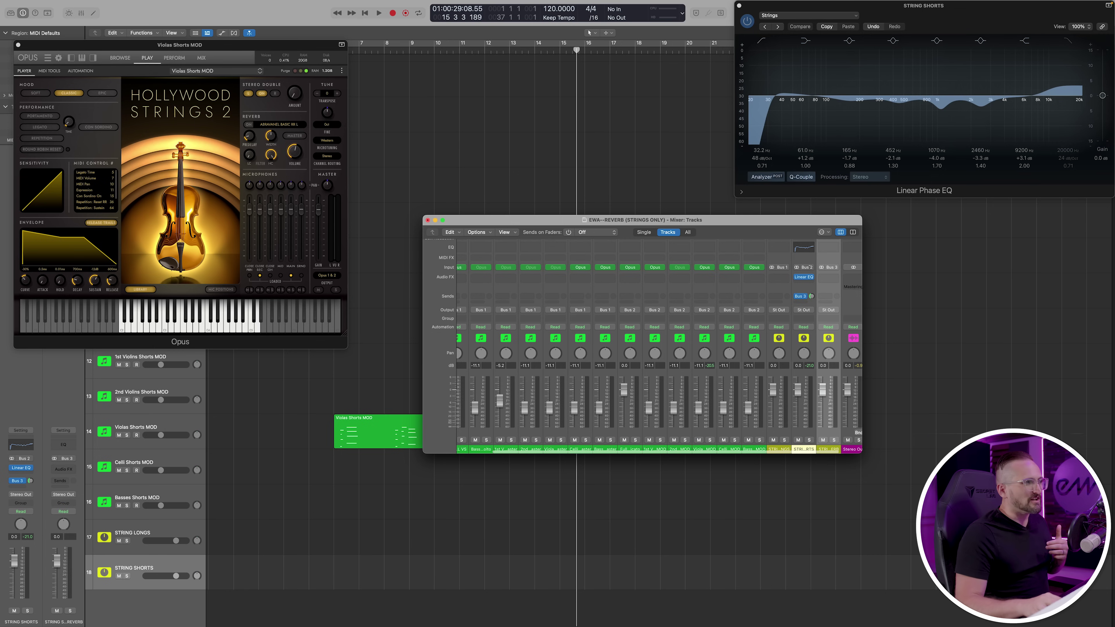
pyautogui.click(801, 448)
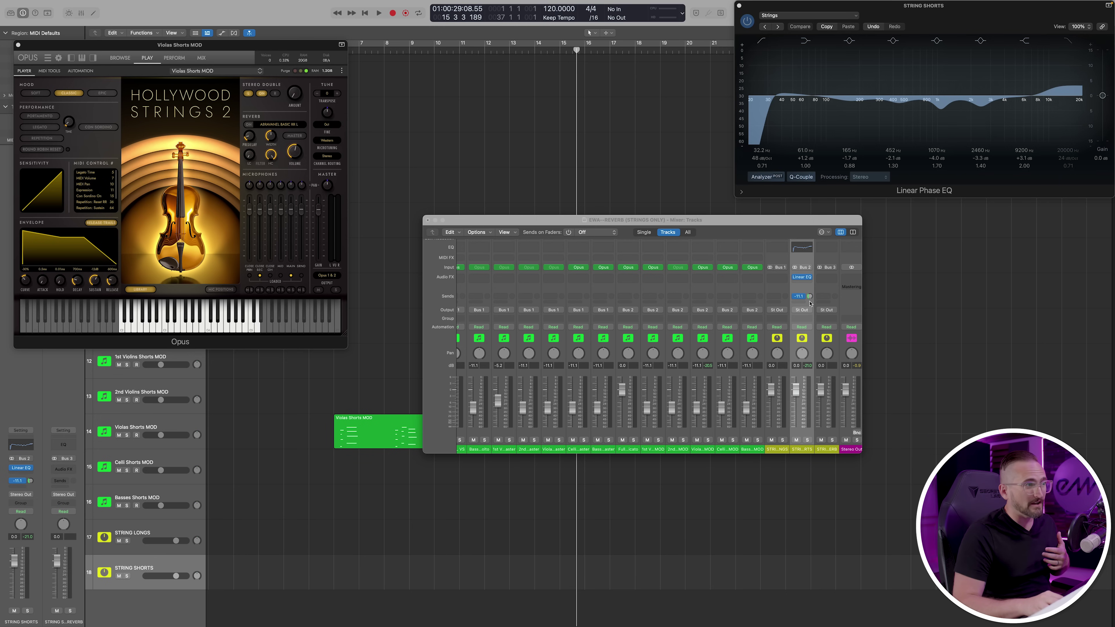
pyautogui.moveTo(810, 303); pyautogui.dragTo(810, 298)
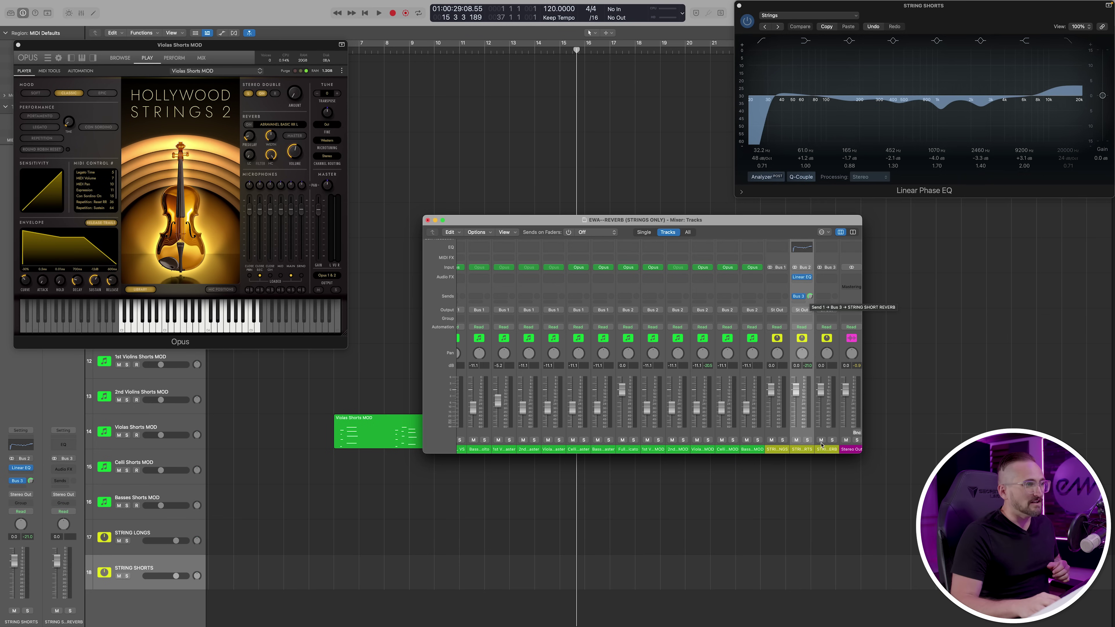
pyautogui.click(824, 449)
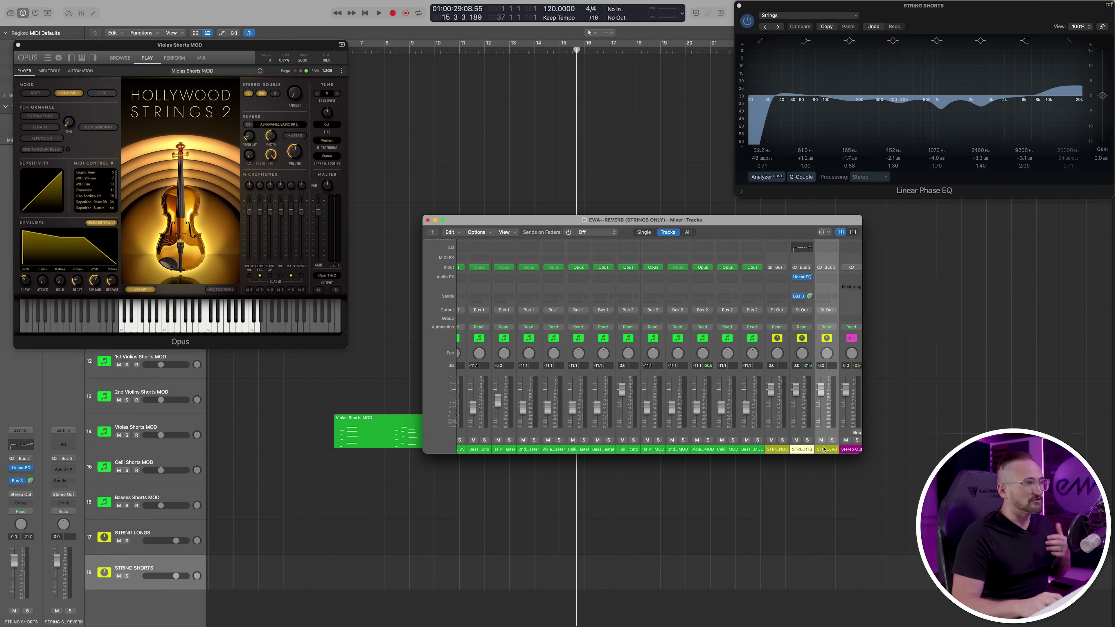
pyautogui.click(805, 450)
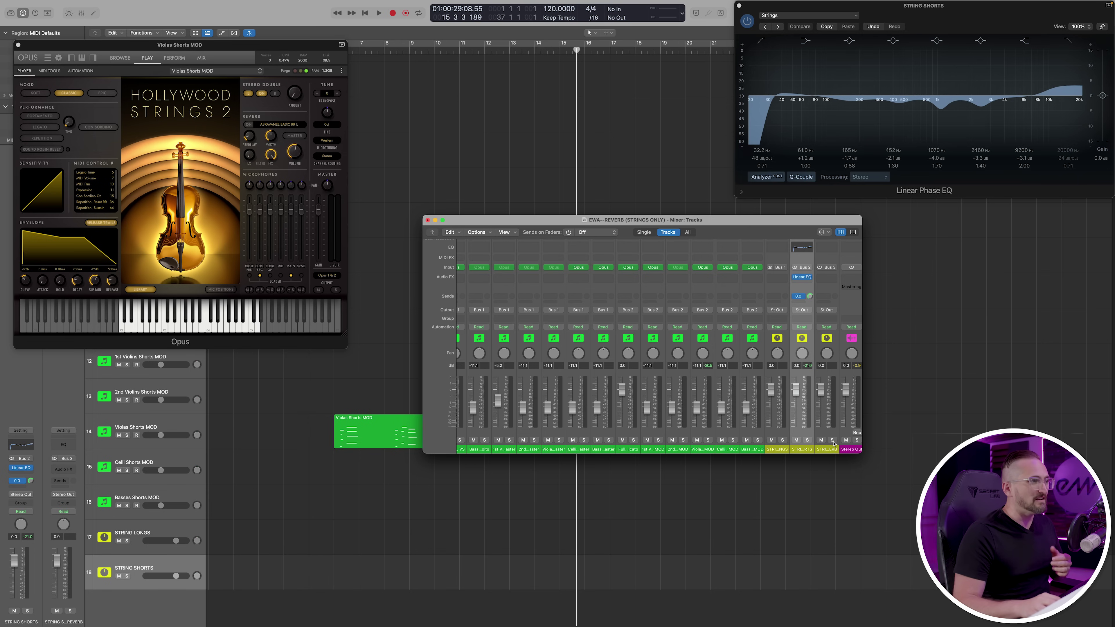
pyautogui.click(827, 451)
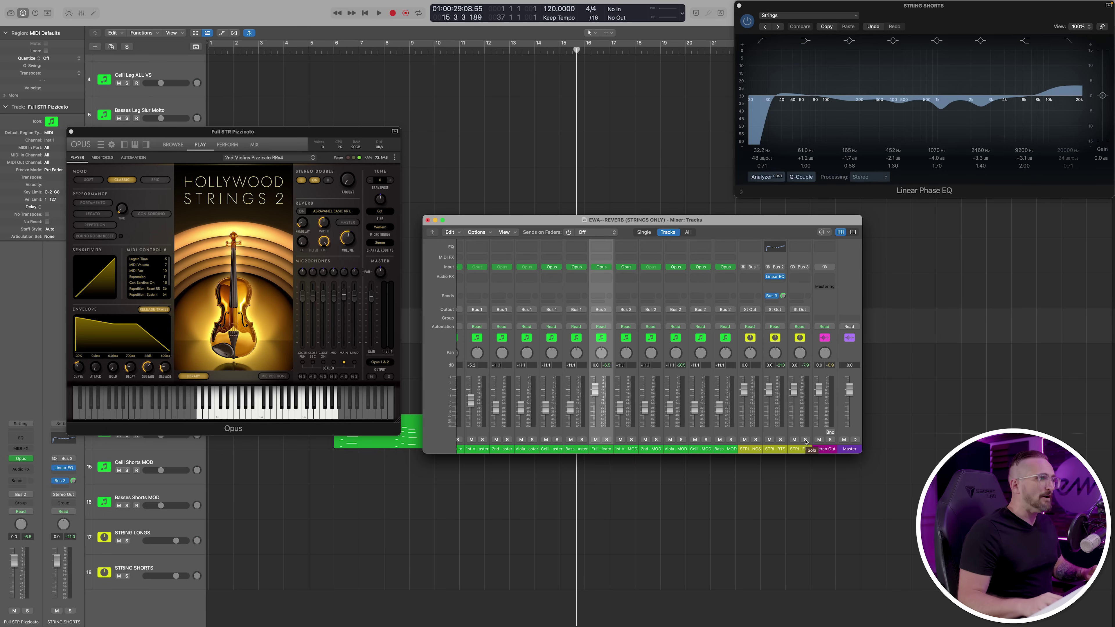
# Solo the STRING SHORT REVERB aux channel.
pyautogui.click(805, 439)
pyautogui.click(799, 451)
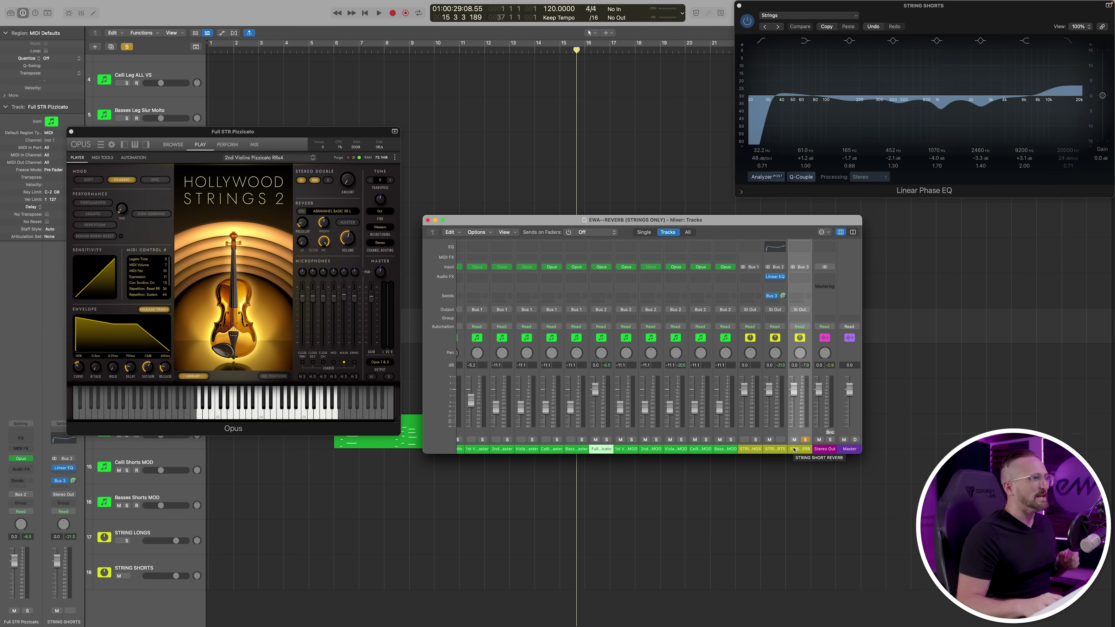
pyautogui.click(768, 452)
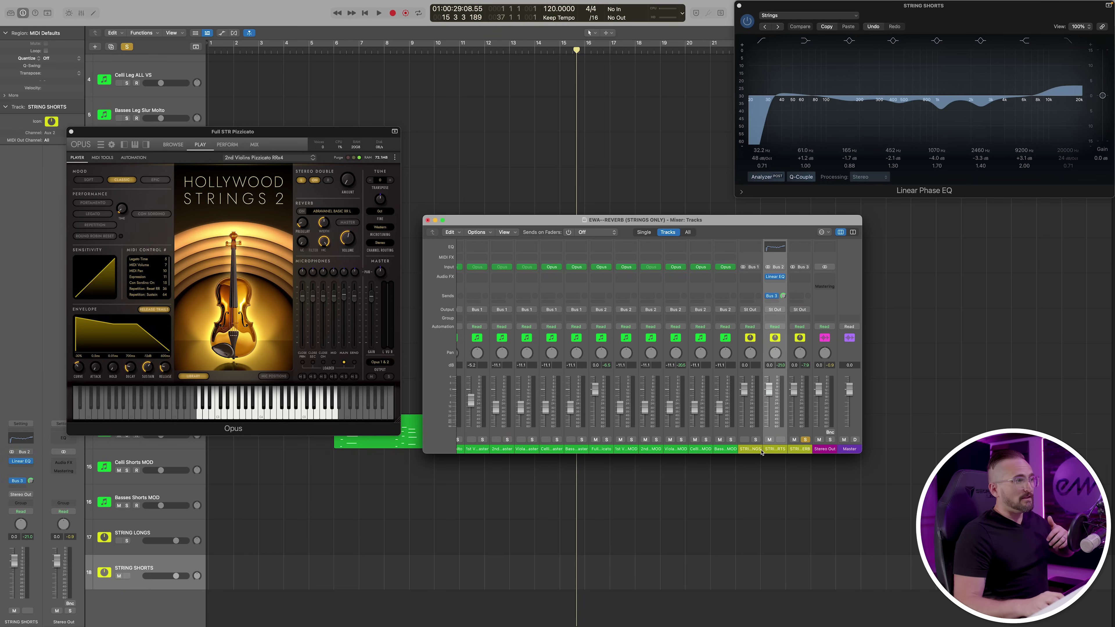
pyautogui.click(593, 450)
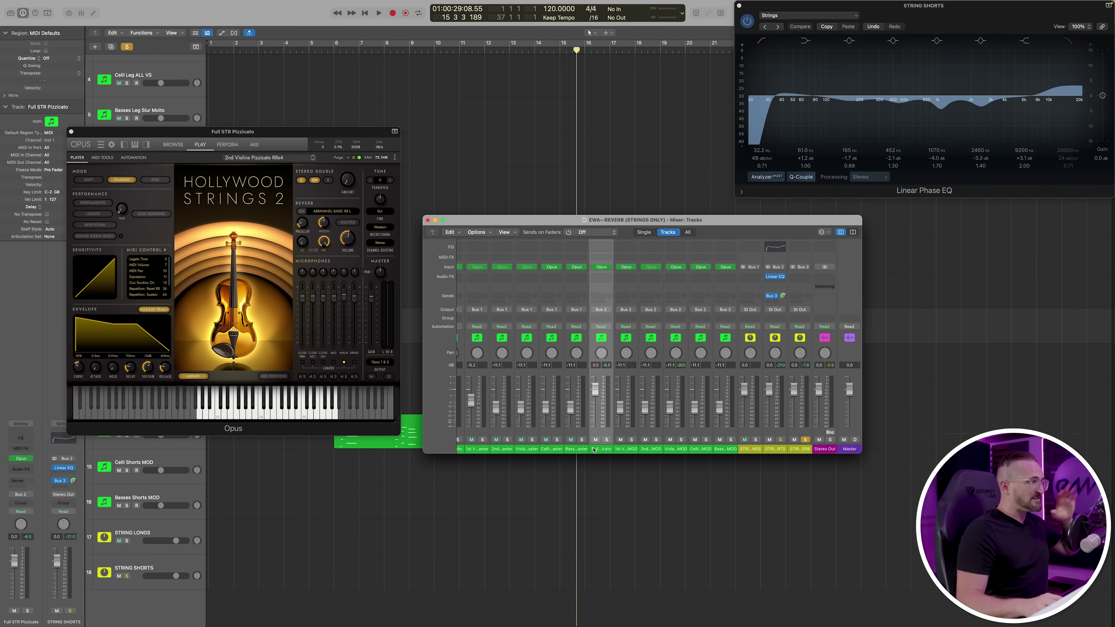
pyautogui.click(776, 450)
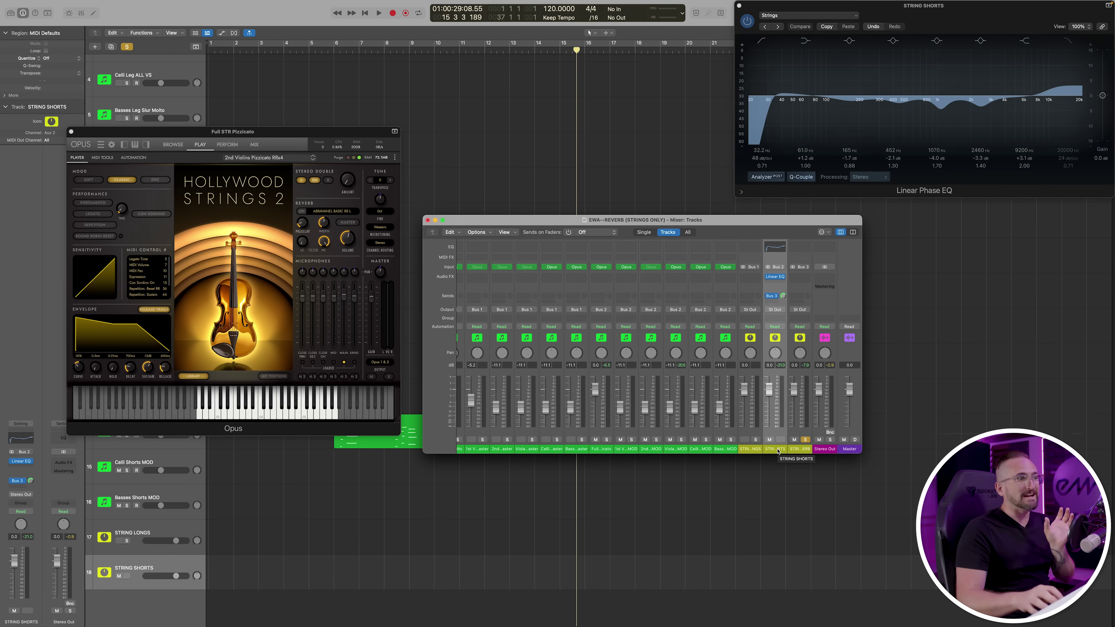
pyautogui.click(804, 450)
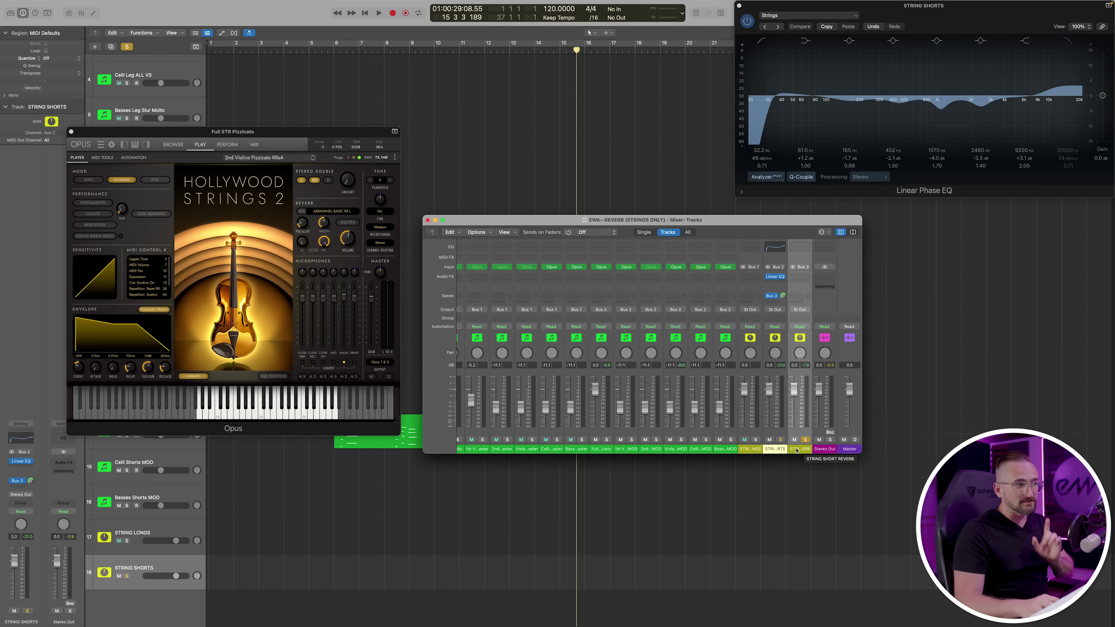
pyautogui.click(774, 449)
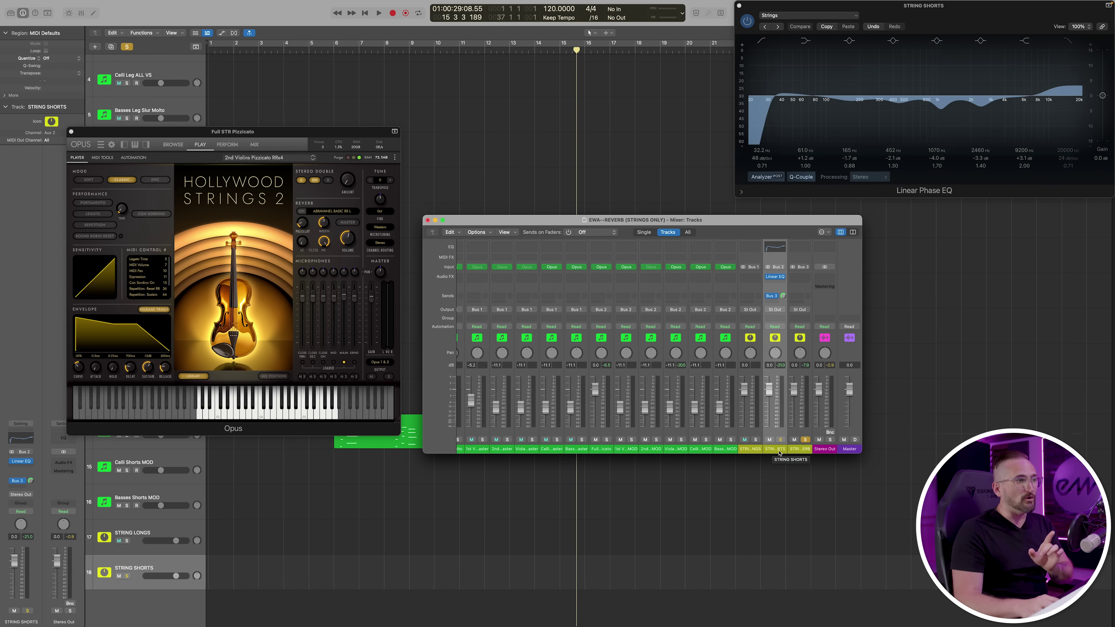
# Remove the Bus 3 send from the STRING SHORTS aux, setting that slot to No Send.
pyautogui.click(801, 450)
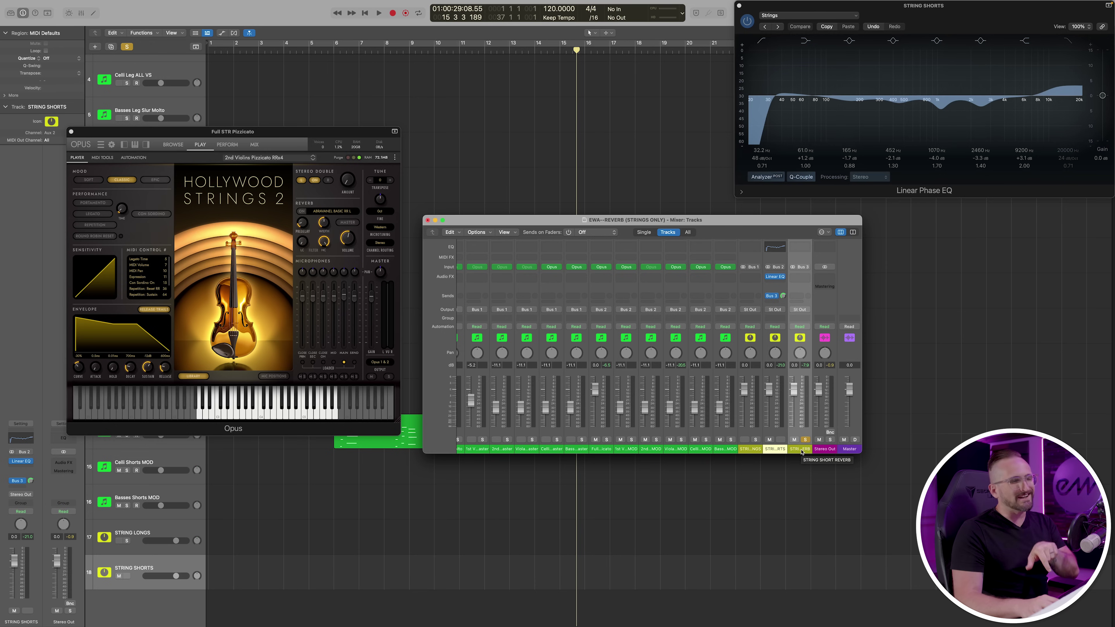
pyautogui.click(600, 451)
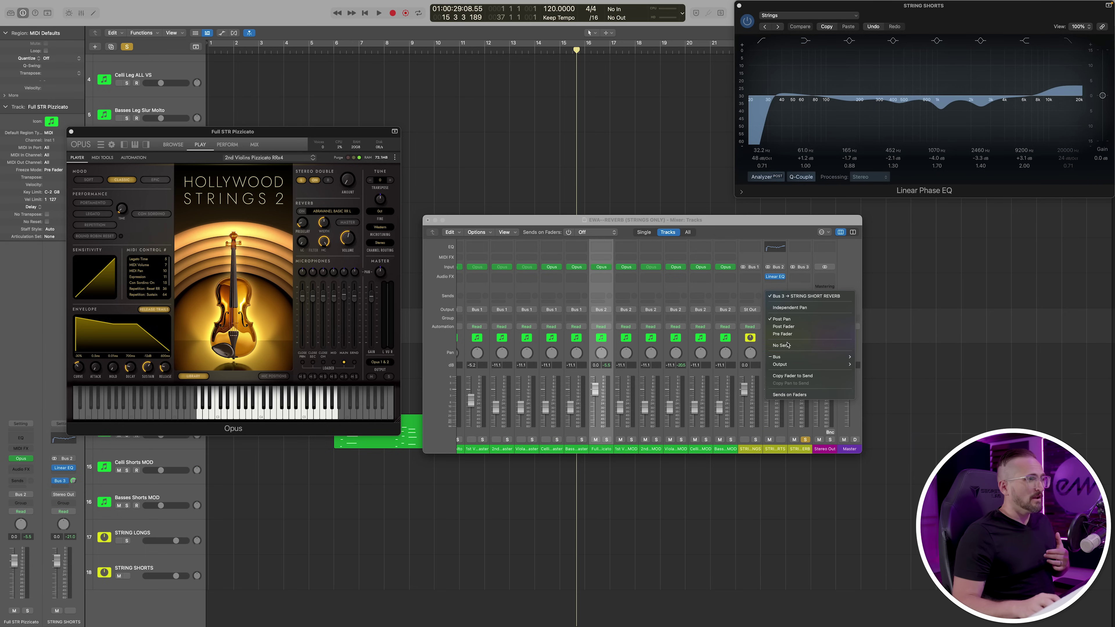
pyautogui.click(788, 345)
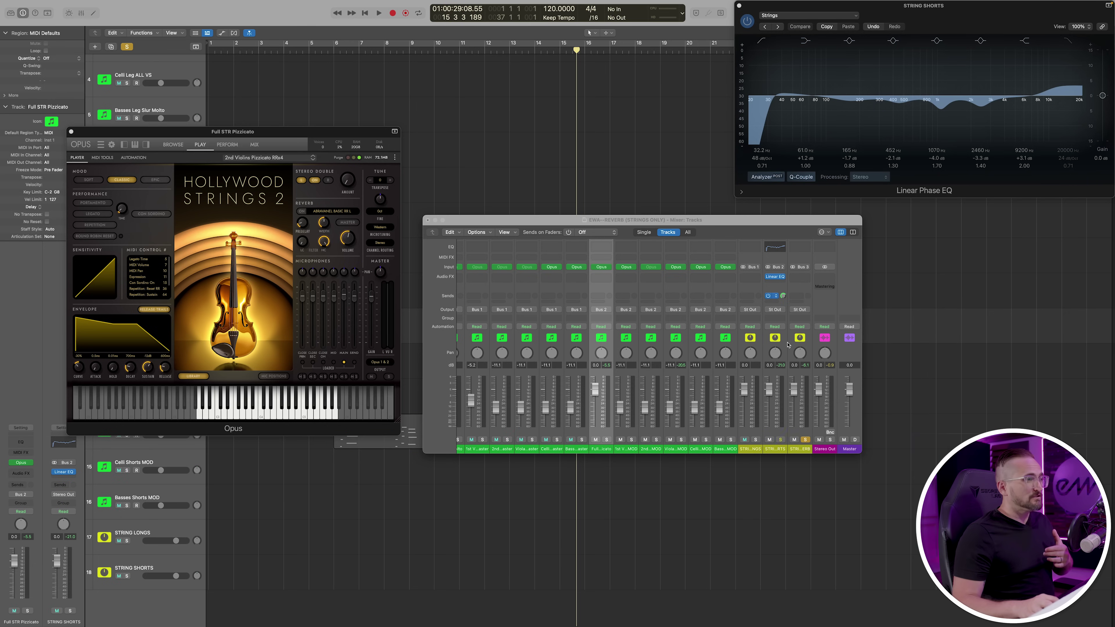
# Add a Bus 3 send to STRING SHORT REVERB on the Full STR Pizzicato track.
pyautogui.click(603, 301)
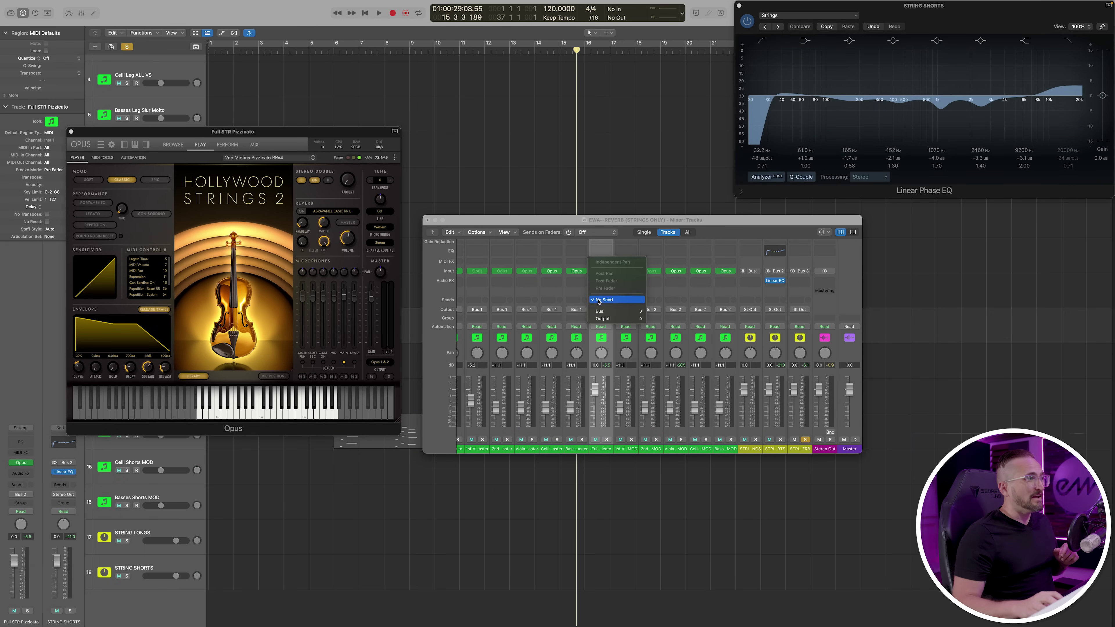
pyautogui.moveTo(599, 312)
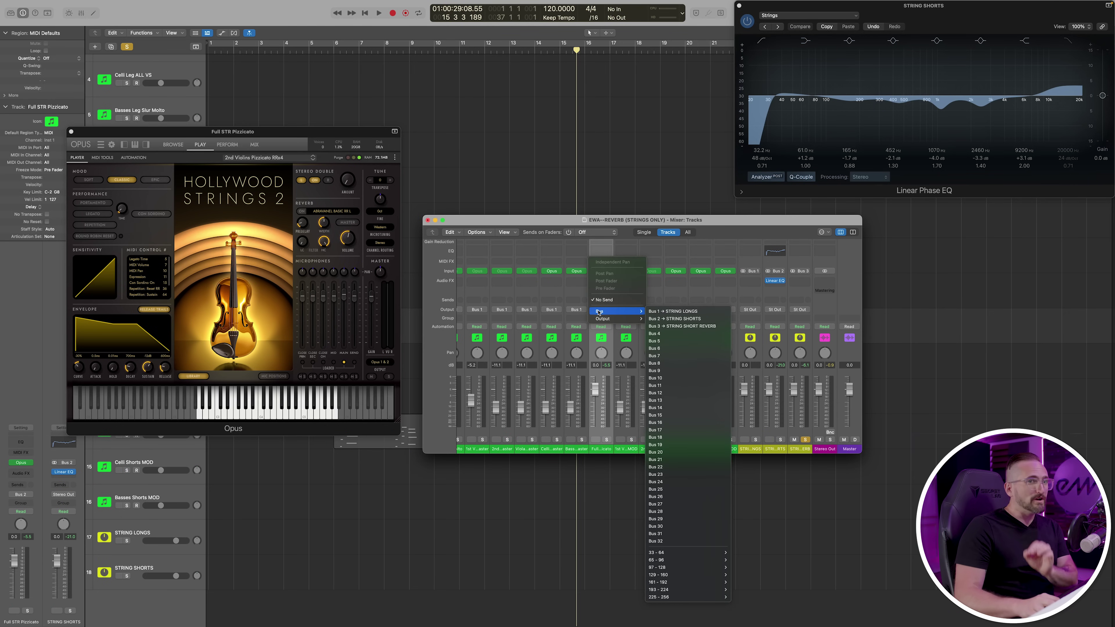
pyautogui.click(672, 328)
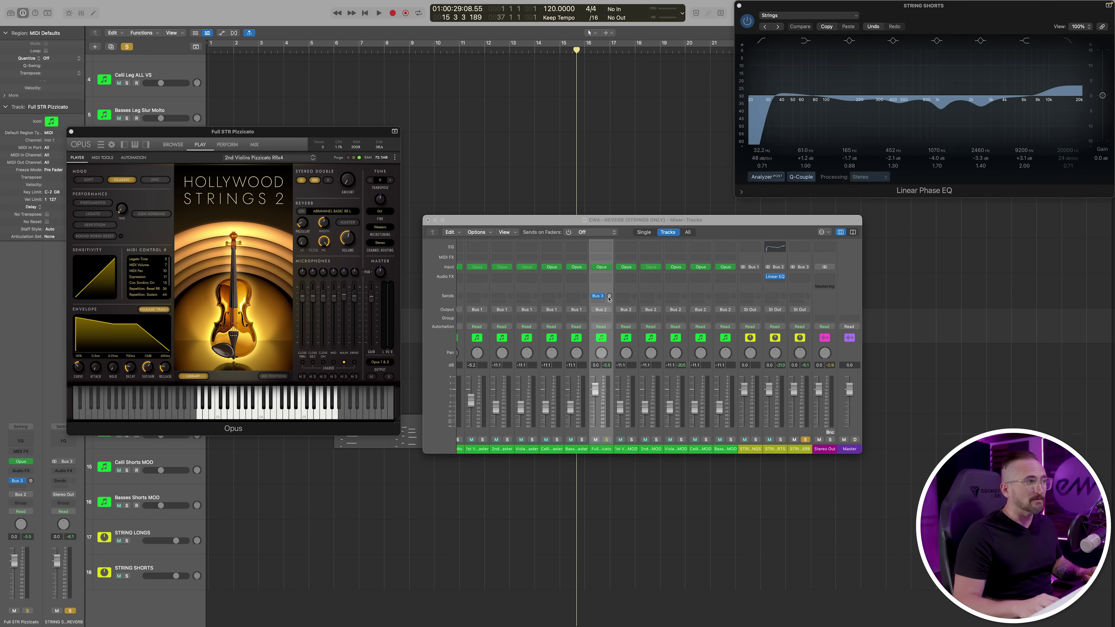
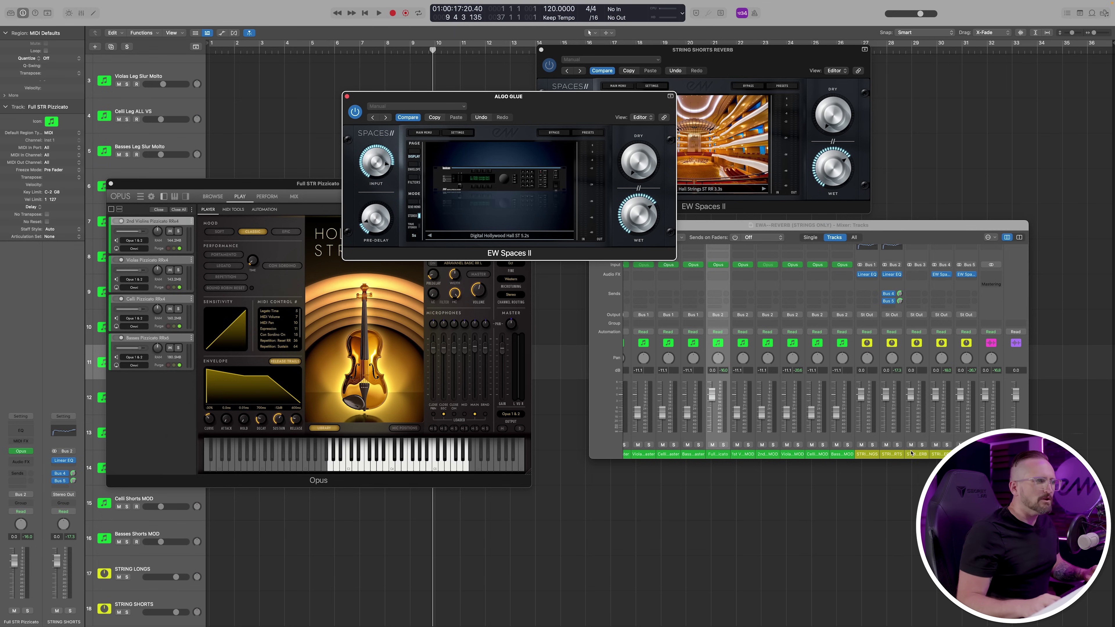
# Compare the sound of the short strings with the STRING SHORTS REVERB aux muted and unmuted.
pyautogui.click(935, 445)
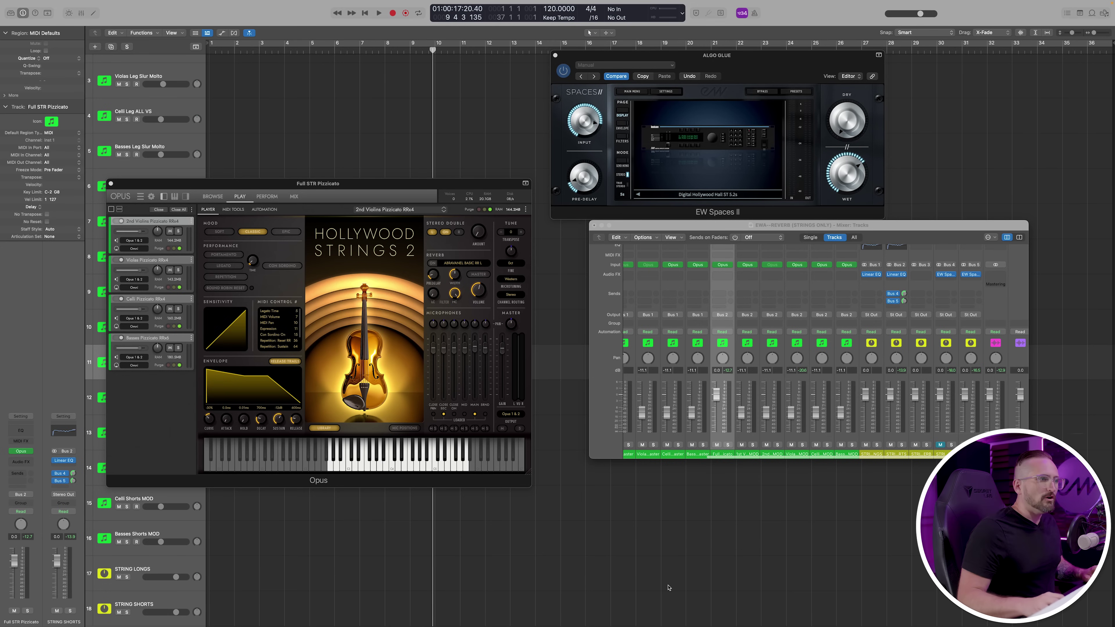
pyautogui.click(941, 445)
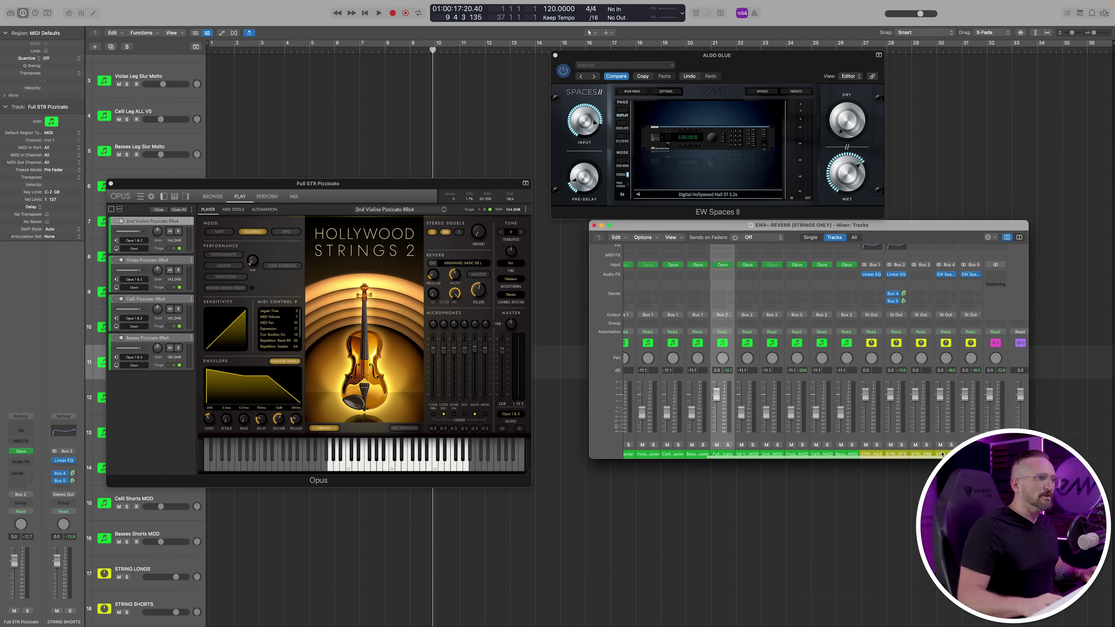
# Insert a Channel EQ ahead of EW Spaces II on both the Bus 4 and Bus 5 reverb auxes.
pyautogui.click(942, 454)
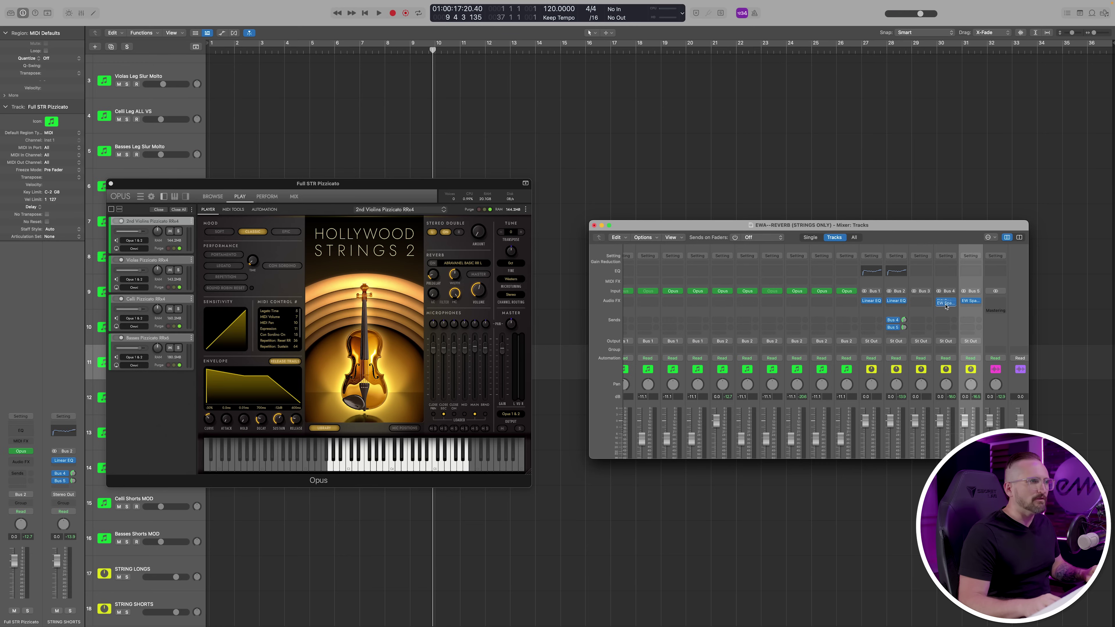
pyautogui.moveTo(946, 307); pyautogui.dragTo(946, 307)
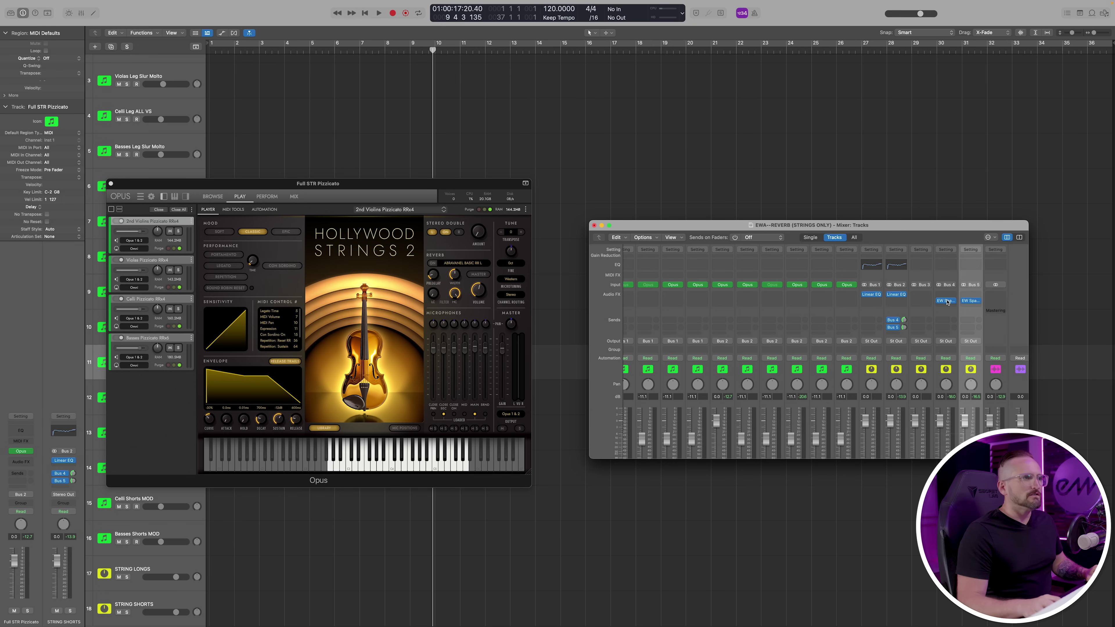
pyautogui.click(946, 264)
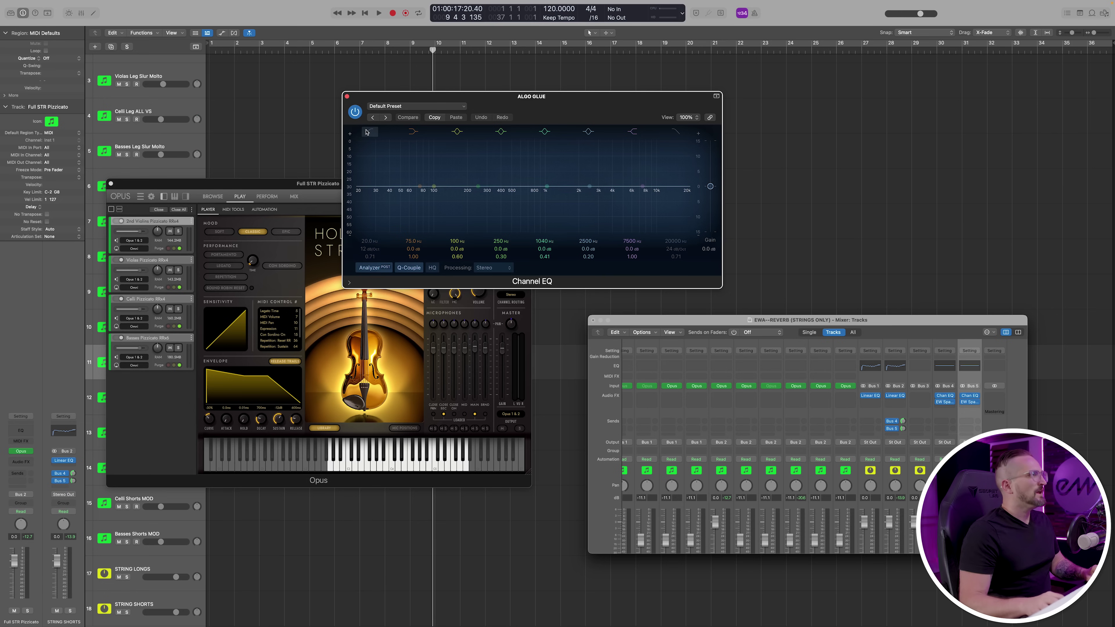
# On the ALGO GLUE Channel EQ, enable a low cut at about 163 Hz and a high cut at about 10100 Hz.
pyautogui.click(368, 133)
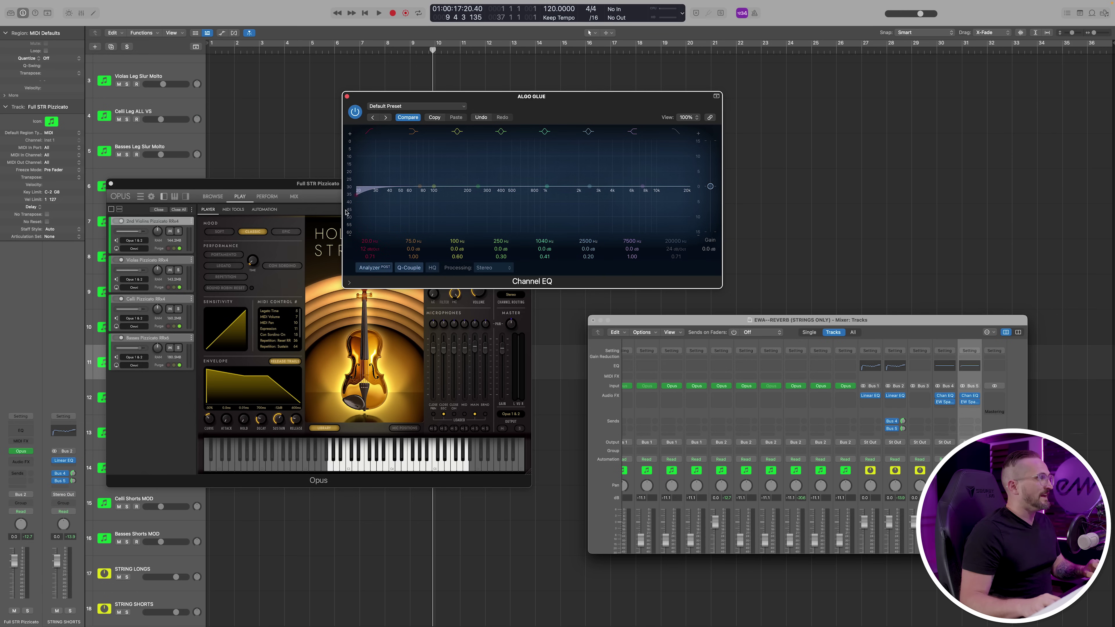
pyautogui.moveTo(358, 198); pyautogui.dragTo(425, 198)
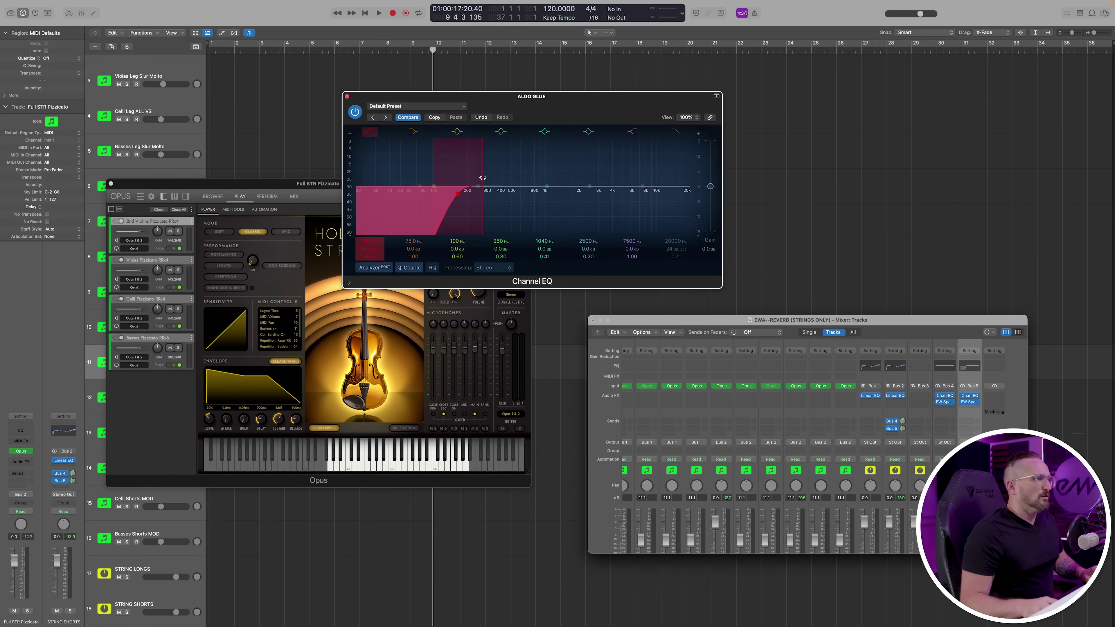
pyautogui.click(675, 172)
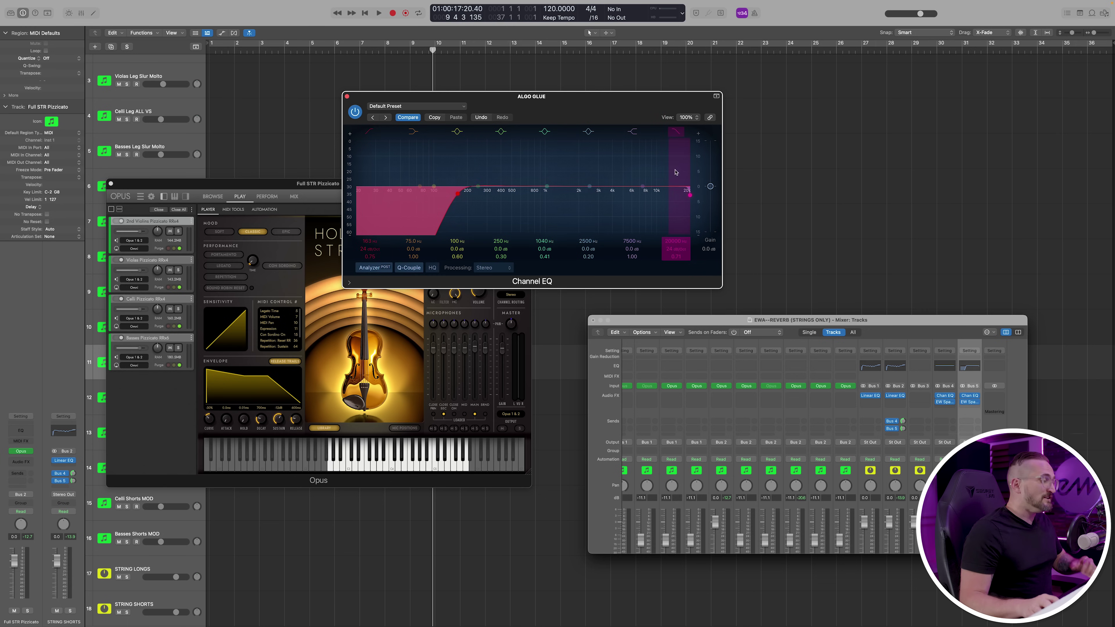
pyautogui.moveTo(691, 196); pyautogui.dragTo(665, 196)
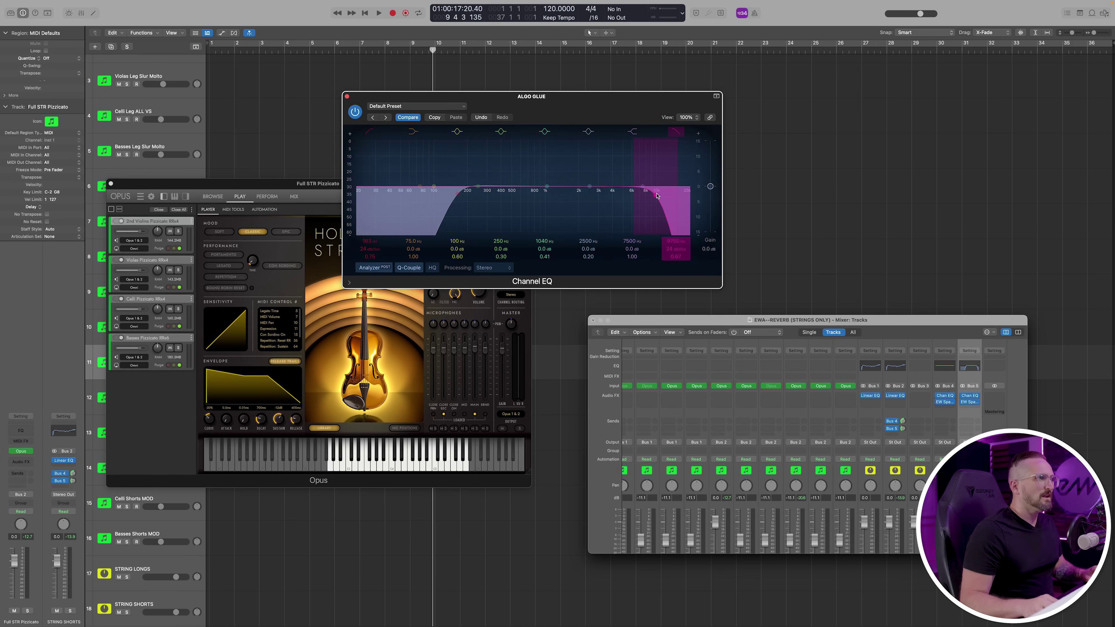
# Solo STRING SHORTS and compare its sound with the ALGO GLUE Channel EQ bypassed and re-enabled.
pyautogui.scroll(-3, 768, 439)
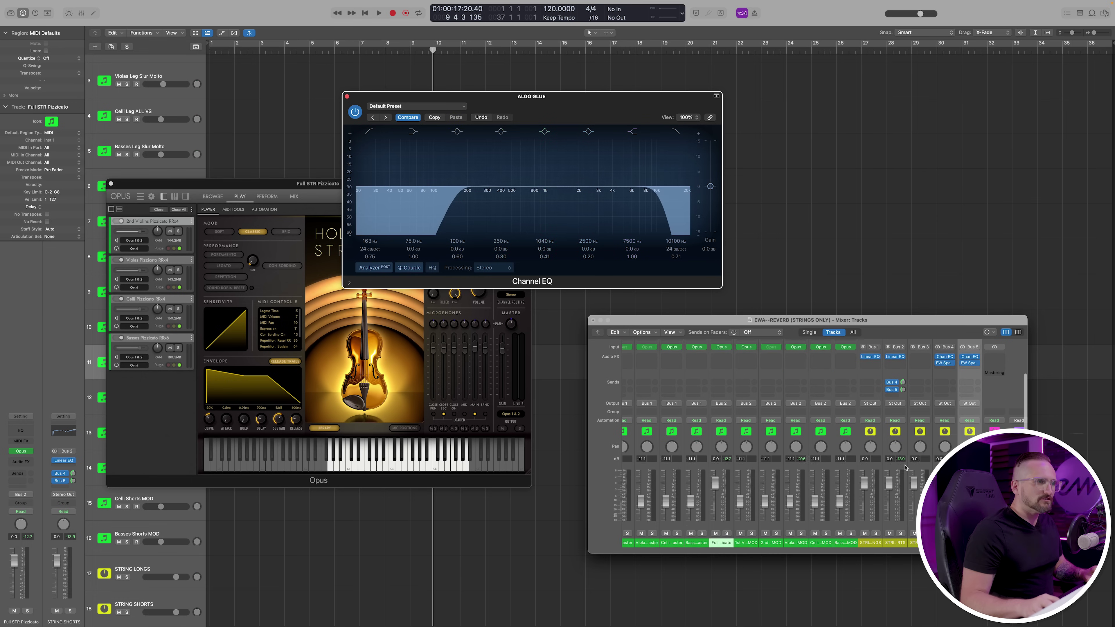
pyautogui.press('s')
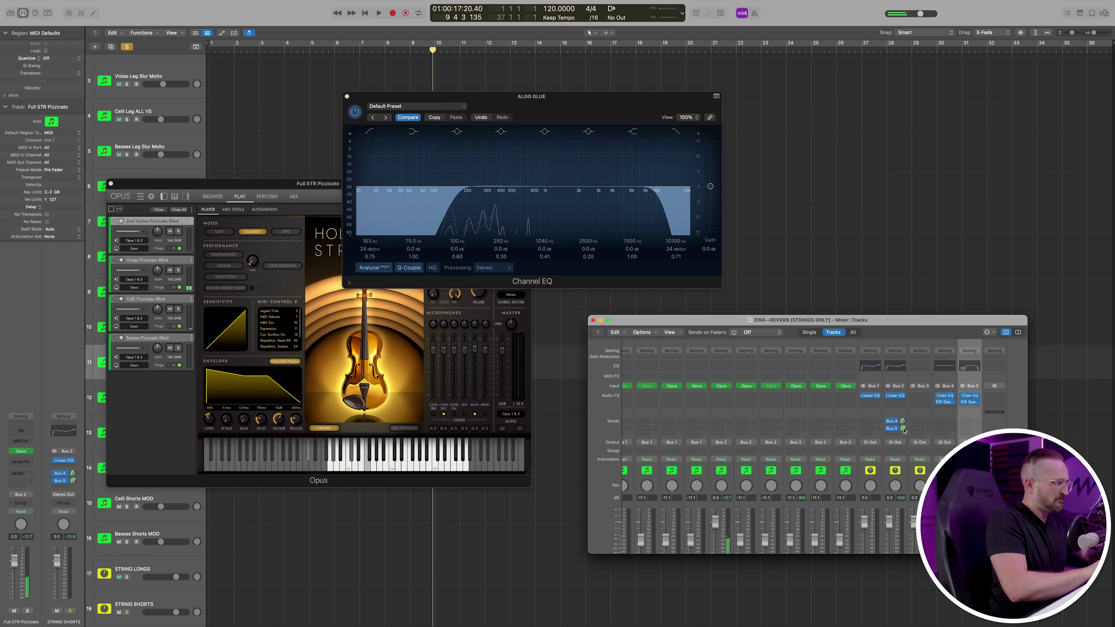
pyautogui.click(354, 112)
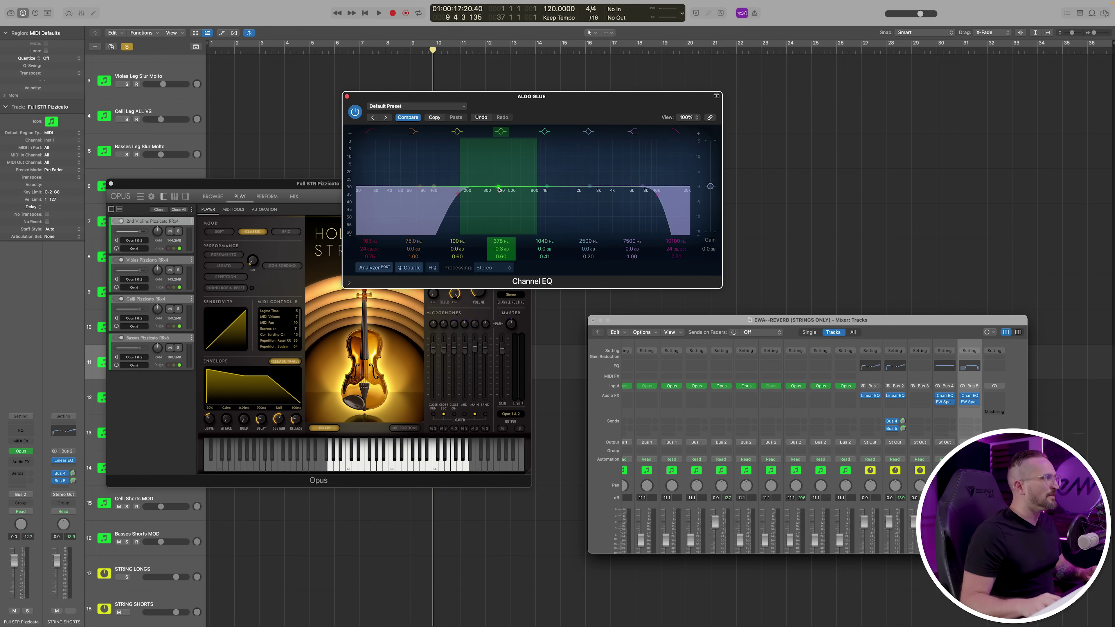
# Cut the ALGO GLUE Channel EQ by about 2.9 dB at 386 Hz and 3.0 dB at 1490 Hz, with Q 1.70 on the latter.
pyautogui.moveTo(500, 196); pyautogui.dragTo(499, 198)
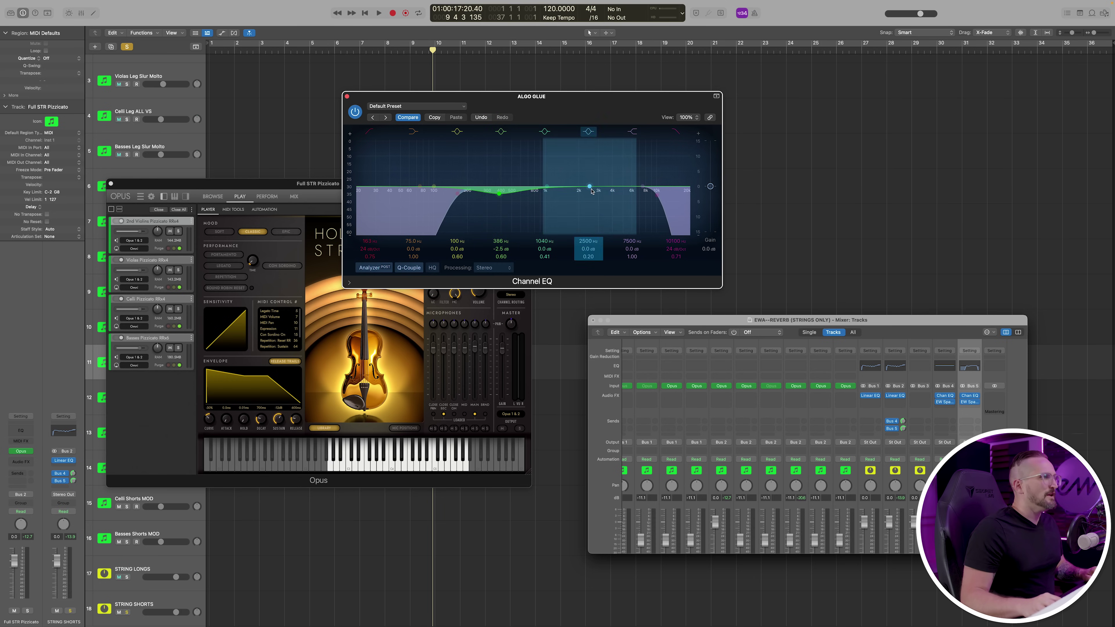
pyautogui.moveTo(591, 191)
pyautogui.mouseDown()
pyautogui.moveTo(622, 181)
pyautogui.moveTo(611, 187)
pyautogui.mouseUp()
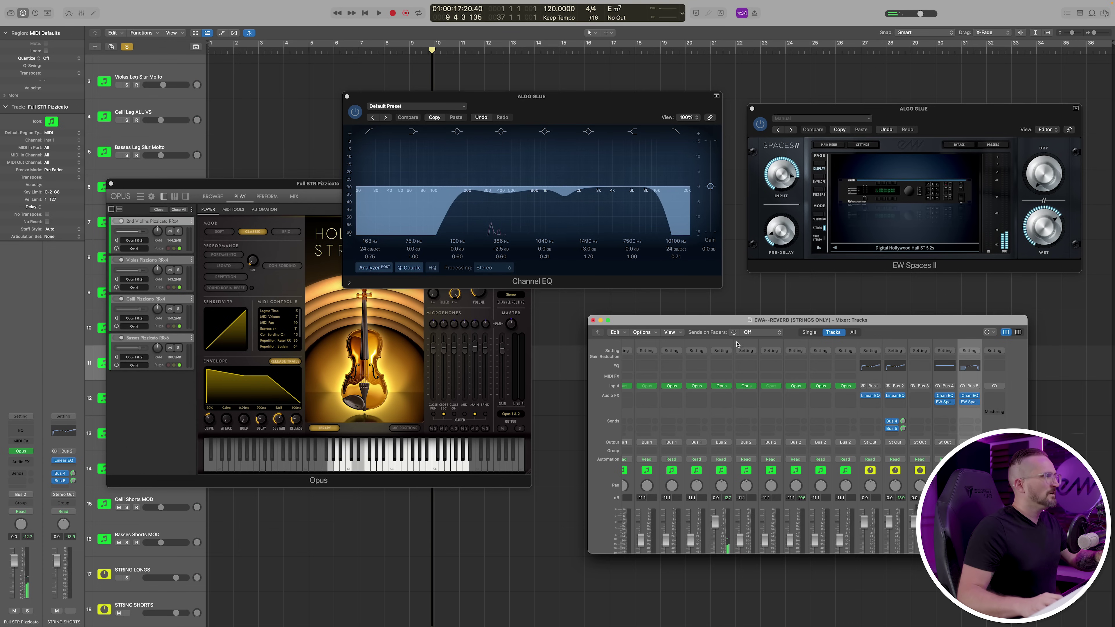
# Compare the short strings with the shaped ALGO GLUE Channel EQ bypassed and re-enabled while toggling the solo.
pyautogui.click(355, 112)
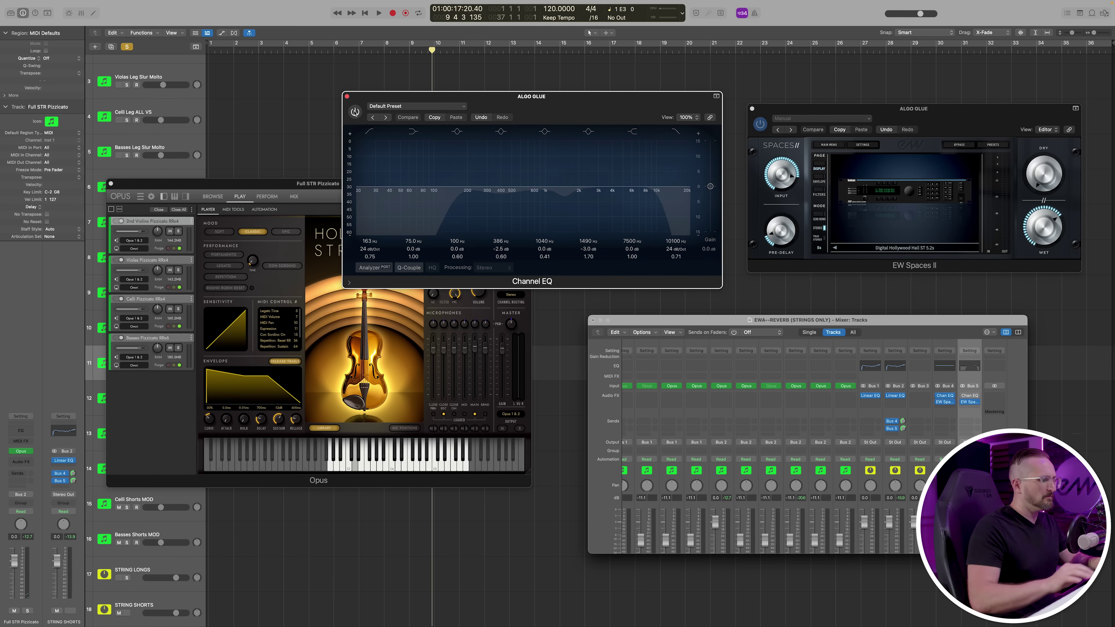
pyautogui.press('s')
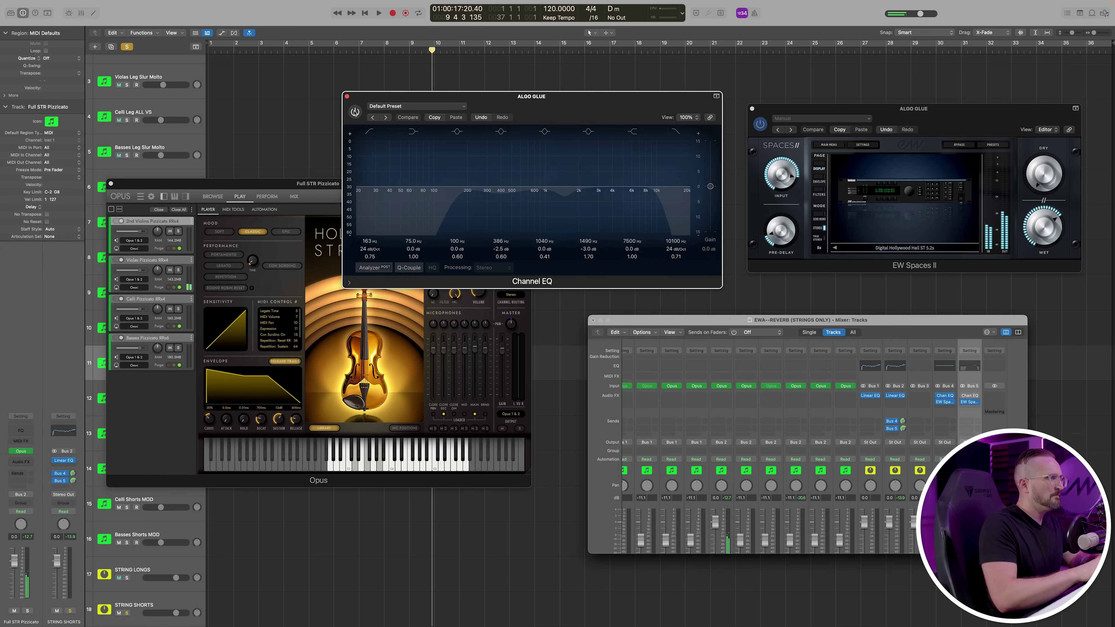
pyautogui.press('s')
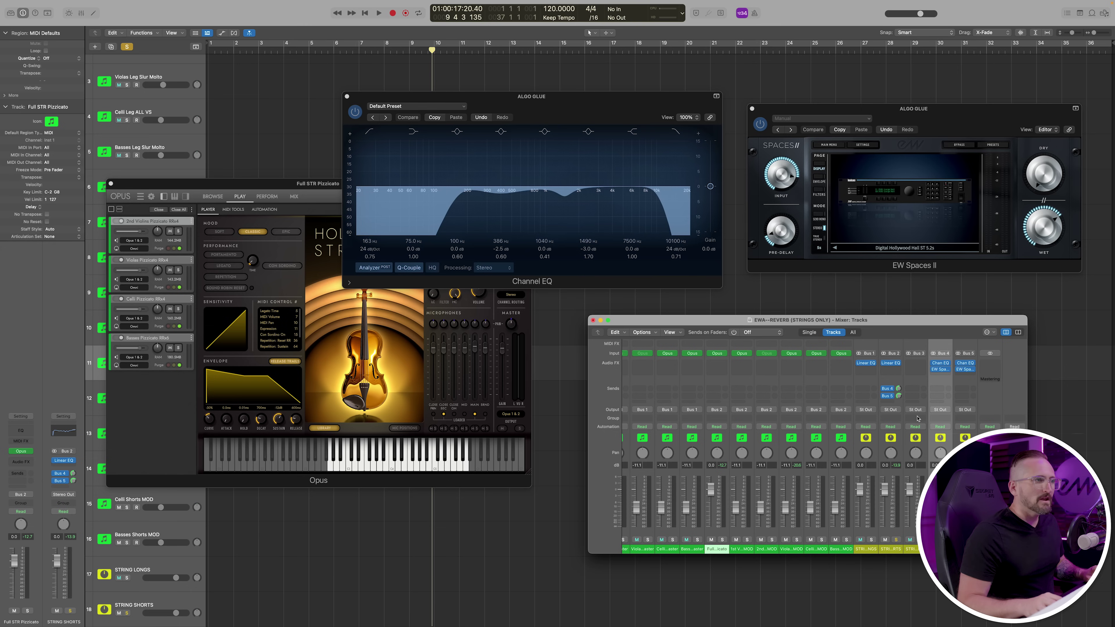
# Copy the shaped Channel EQ from the ALGO GLUE aux over the flat one on the STRING SHORTS REVERB aux.
pyautogui.scroll(4, 939, 401)
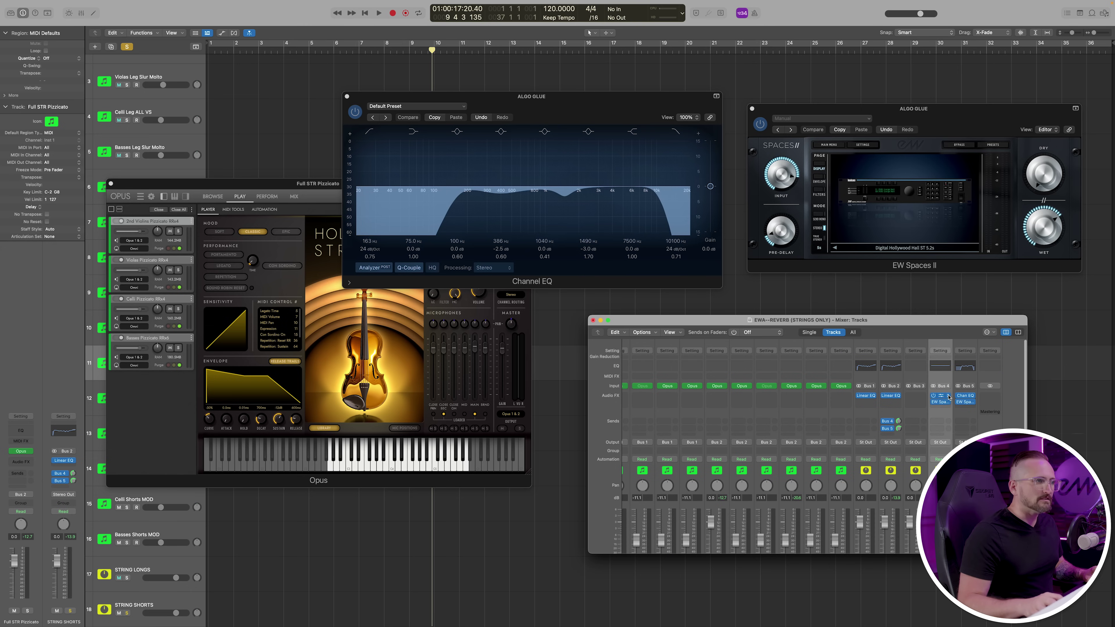
pyautogui.click(948, 397)
pyautogui.click(960, 399)
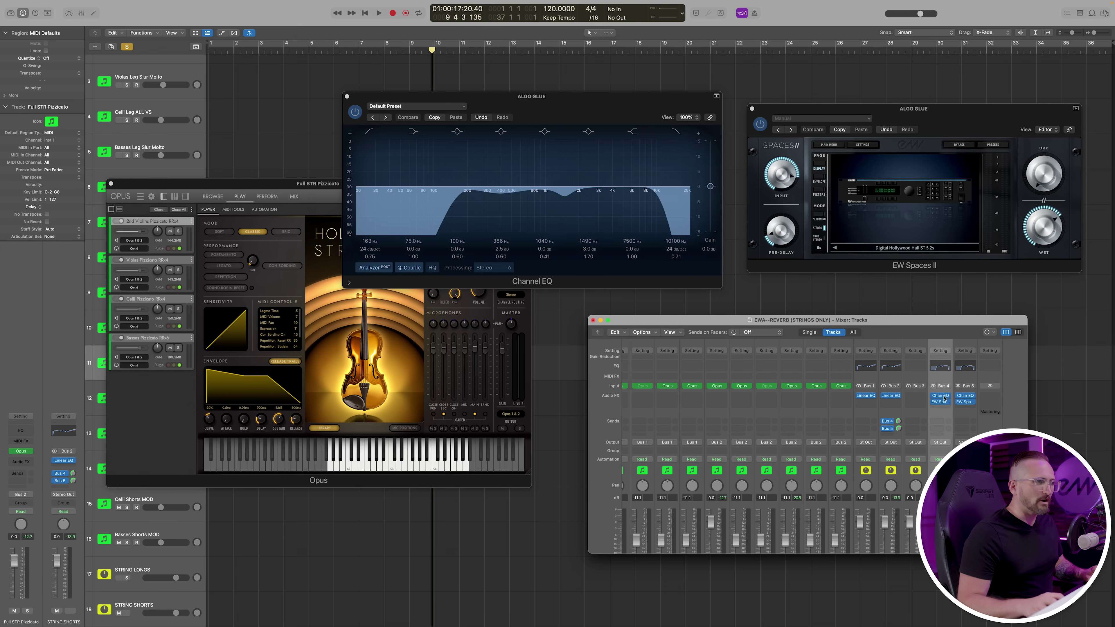
# Open EW Spaces II on the STRING SHORTS REVERB aux and compare the sound with the ALGO GLUE Channel EQ toggled.
pyautogui.scroll(-4, 944, 405)
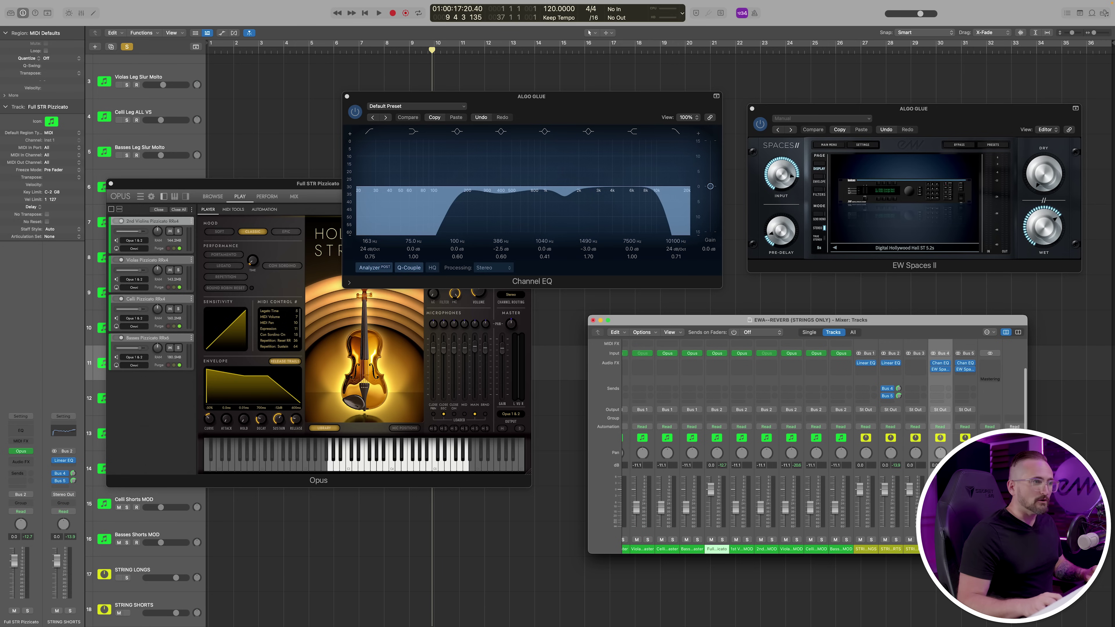
pyautogui.scroll(4, 940, 404)
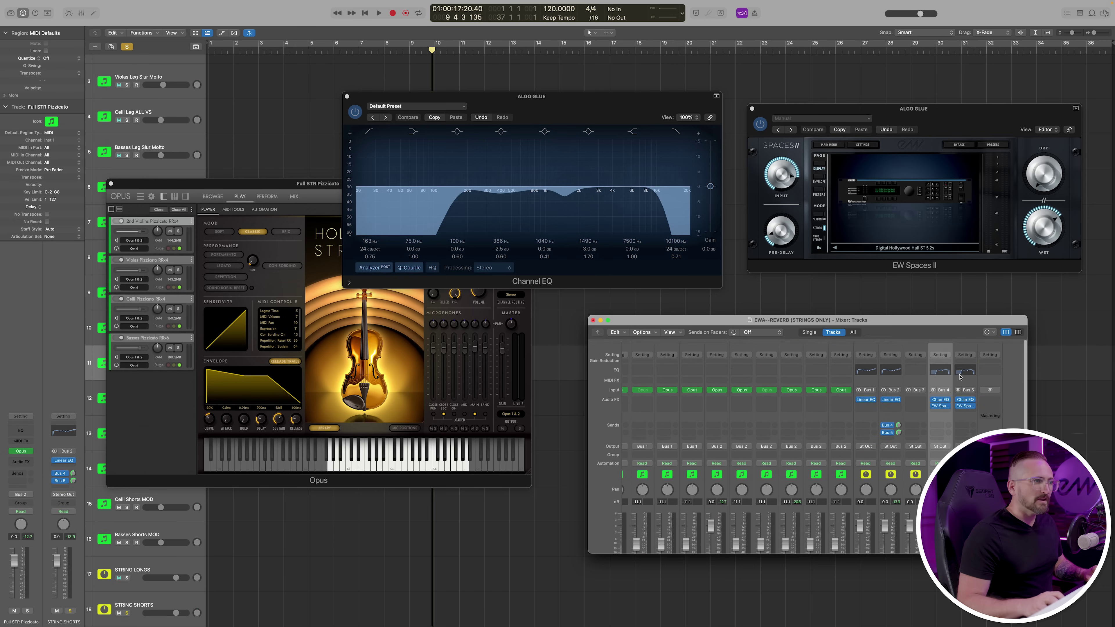
pyautogui.click(943, 403)
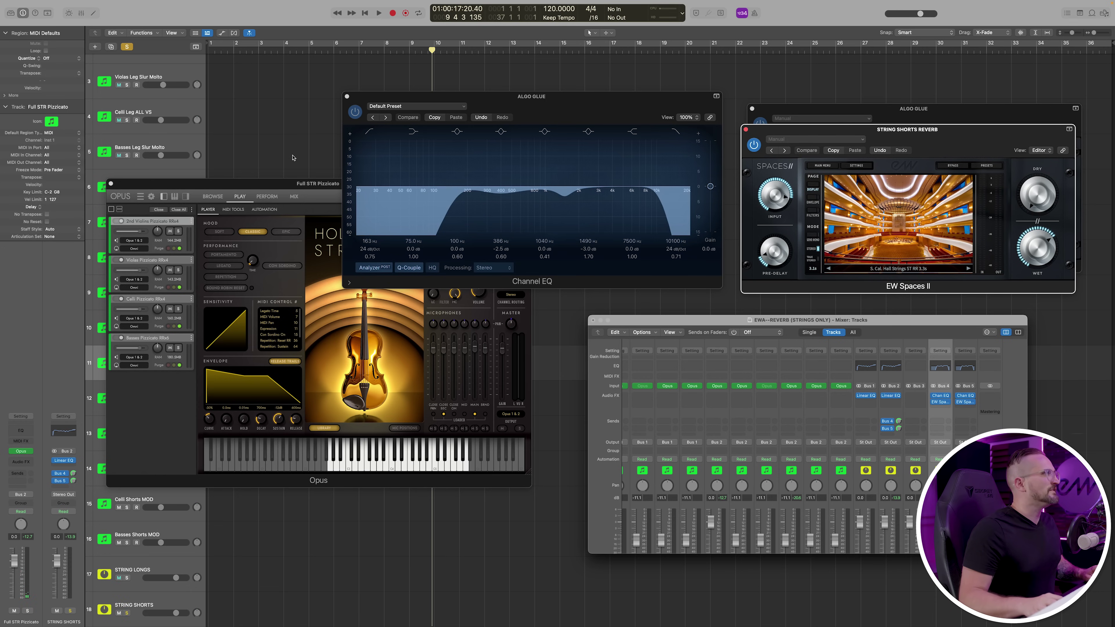
pyautogui.click(355, 114)
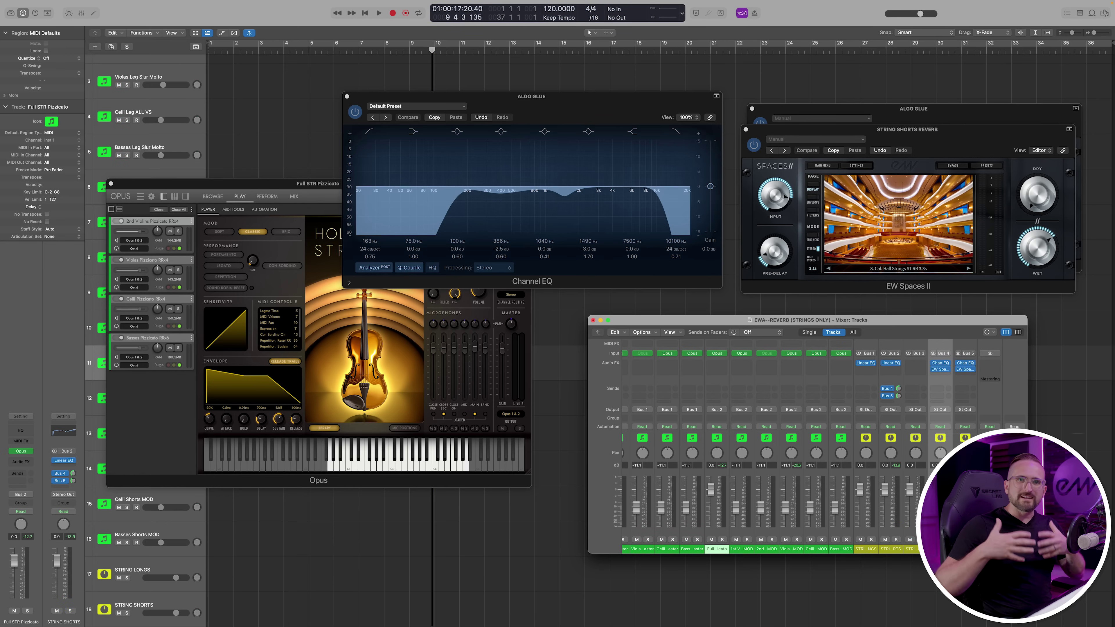
# Copy the Channel EQ and EW Spaces II plug-ins from the STRING SHORTS REVERB aux to the Bus 3 aux.
pyautogui.click(912, 549)
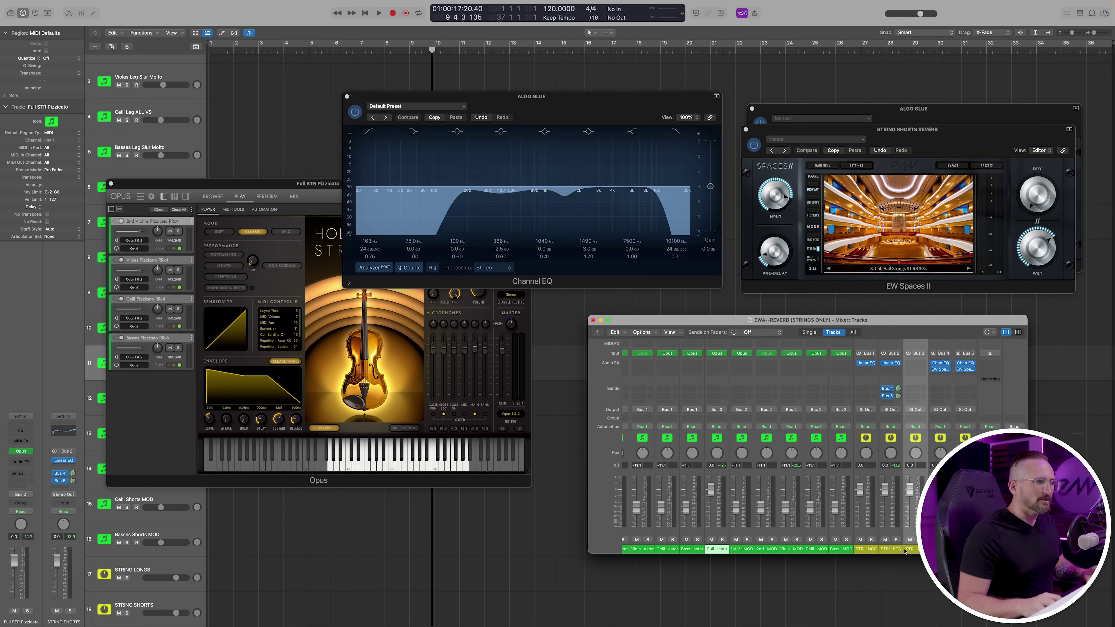
pyautogui.click(717, 549)
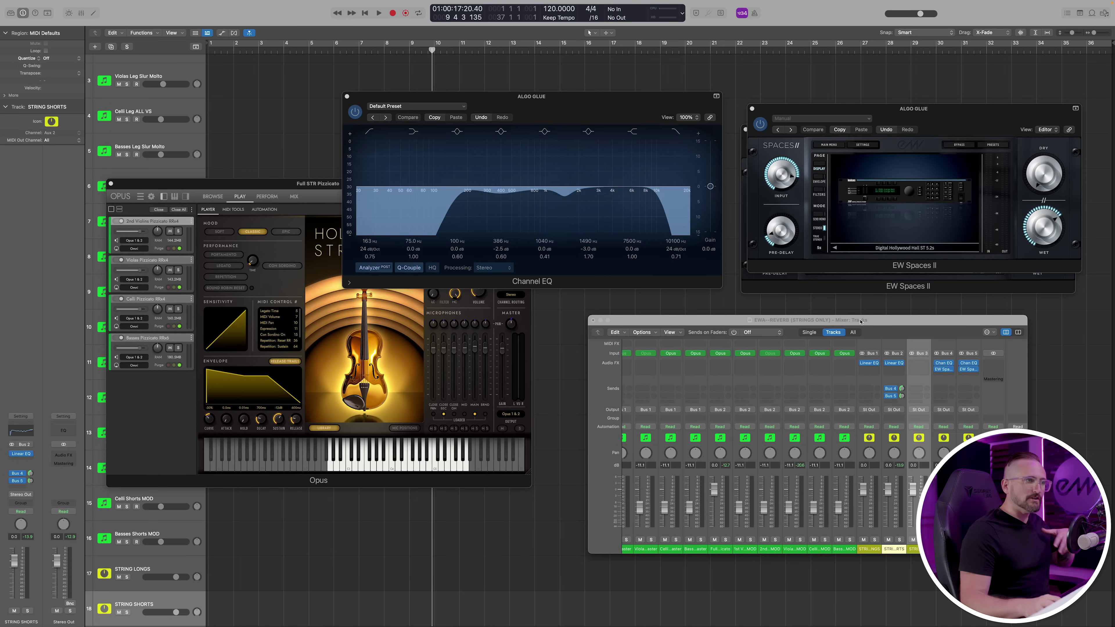
pyautogui.click(946, 364)
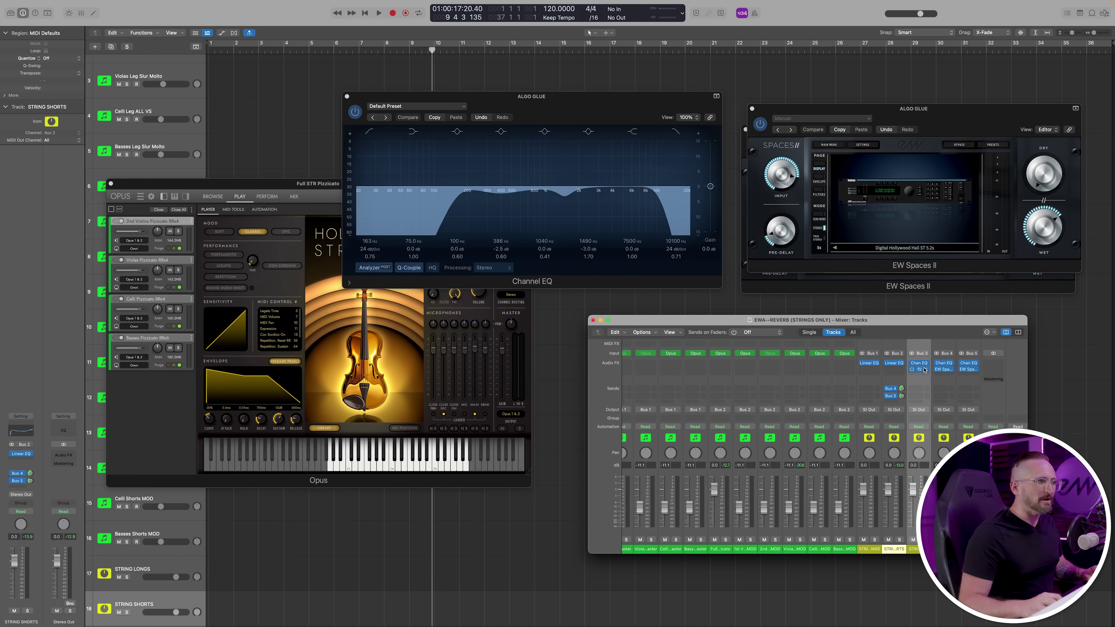
pyautogui.click(944, 382)
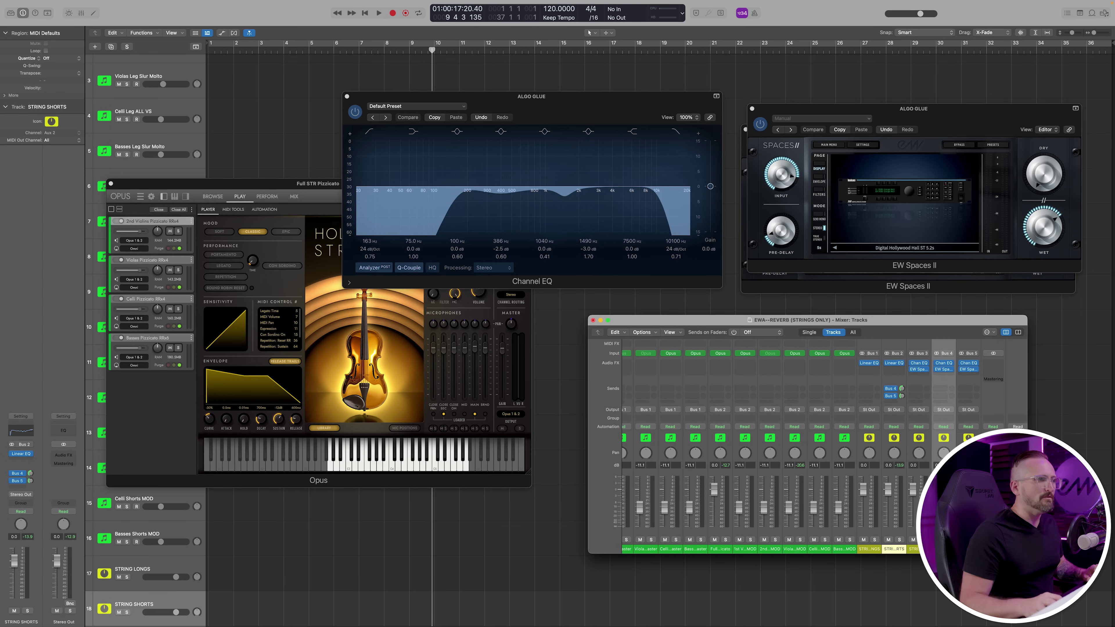
pyautogui.scroll(3, 915, 404)
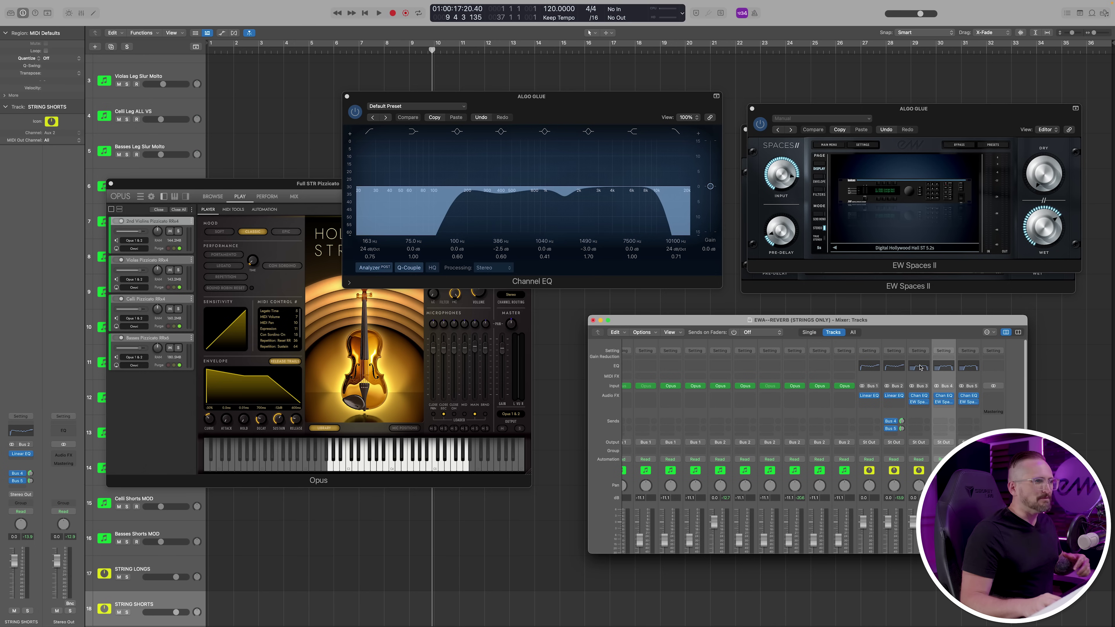
# Reshape the STRING SUS REVERB Channel EQ by moving the 1040 Hz peak band to about 5800 Hz as a narrower cut with Q 1.80.
pyautogui.click(920, 368)
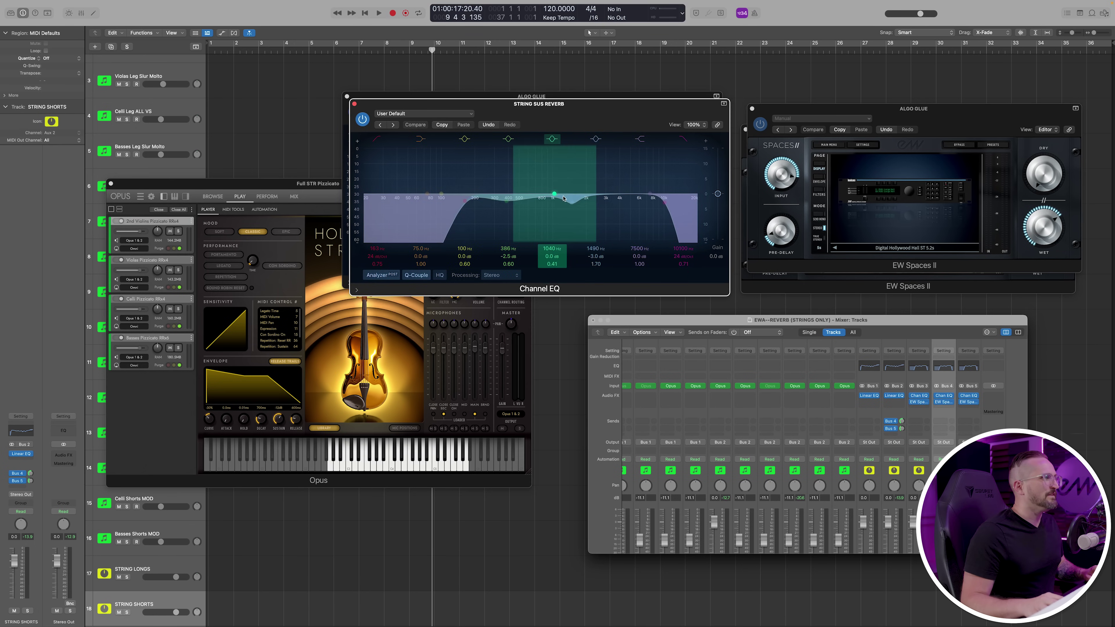
pyautogui.moveTo(557, 194); pyautogui.dragTo(619, 201)
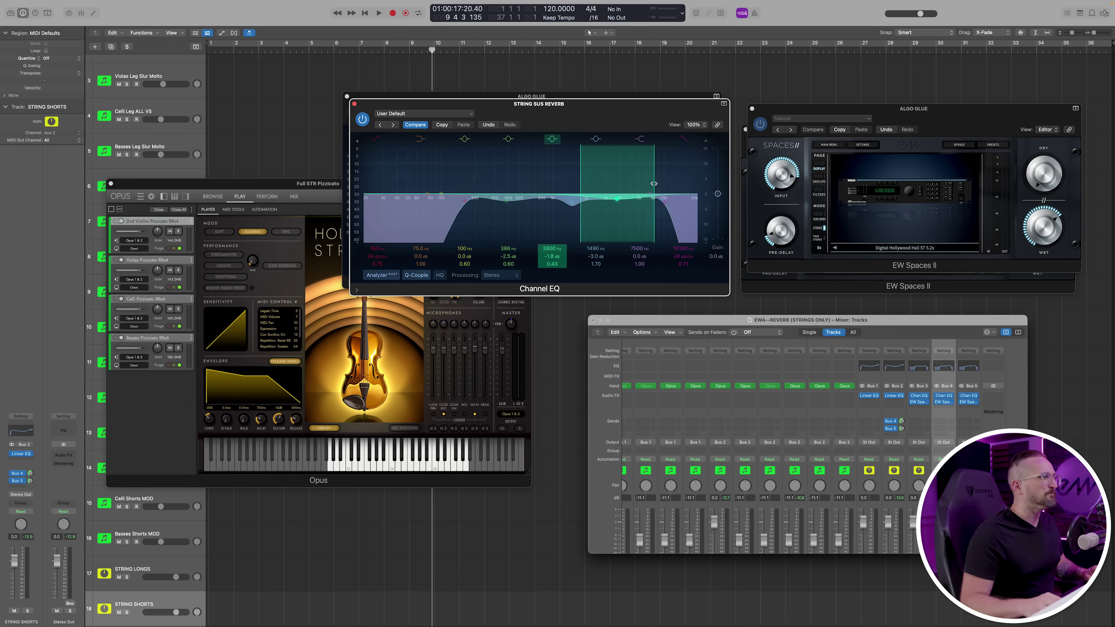
pyautogui.moveTo(654, 183); pyautogui.dragTo(615, 209)
# Add a Bus 3 send to STRING SUS REVERB on the STRING LONGS aux and raise its send level.
pyautogui.scroll(-3, 874, 398)
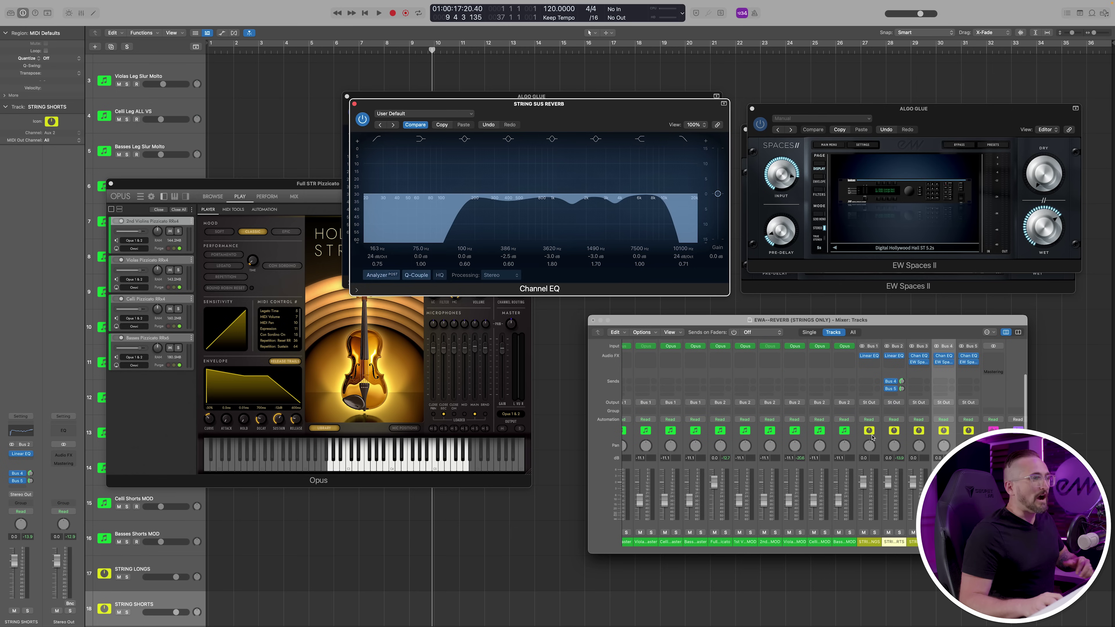
pyautogui.click(872, 389)
pyautogui.moveTo(872, 400)
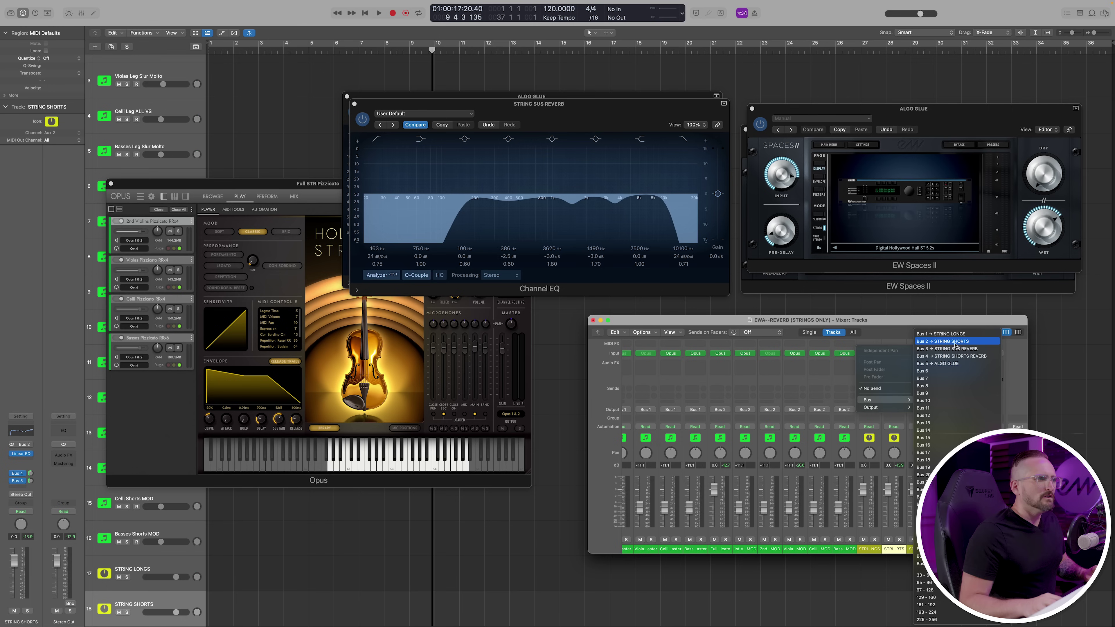
pyautogui.click(962, 350)
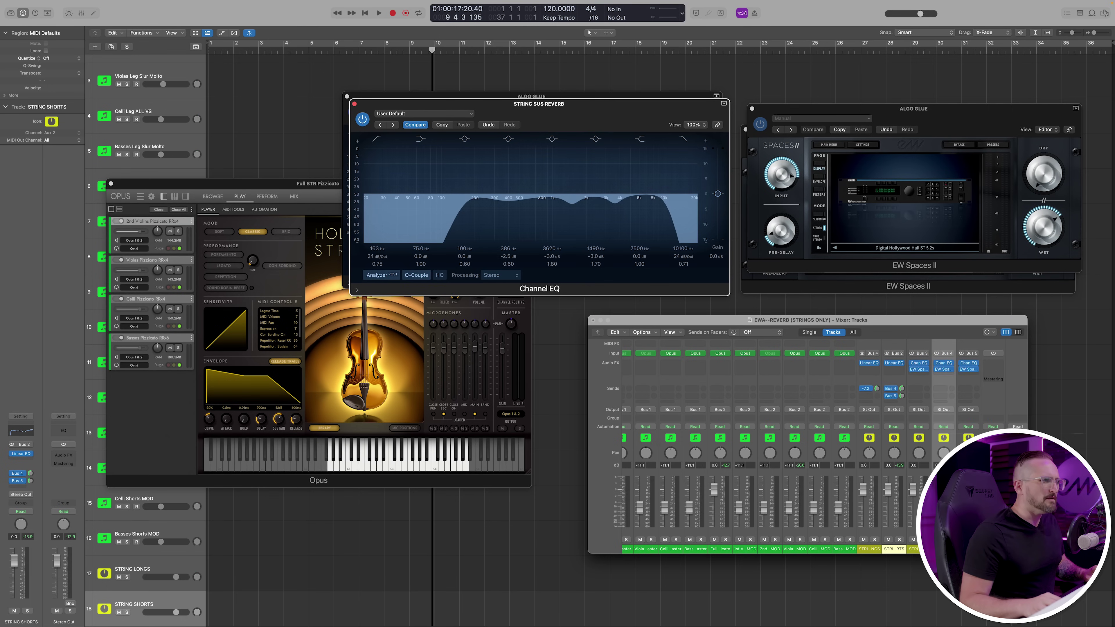
pyautogui.moveTo(878, 388); pyautogui.dragTo(877, 387)
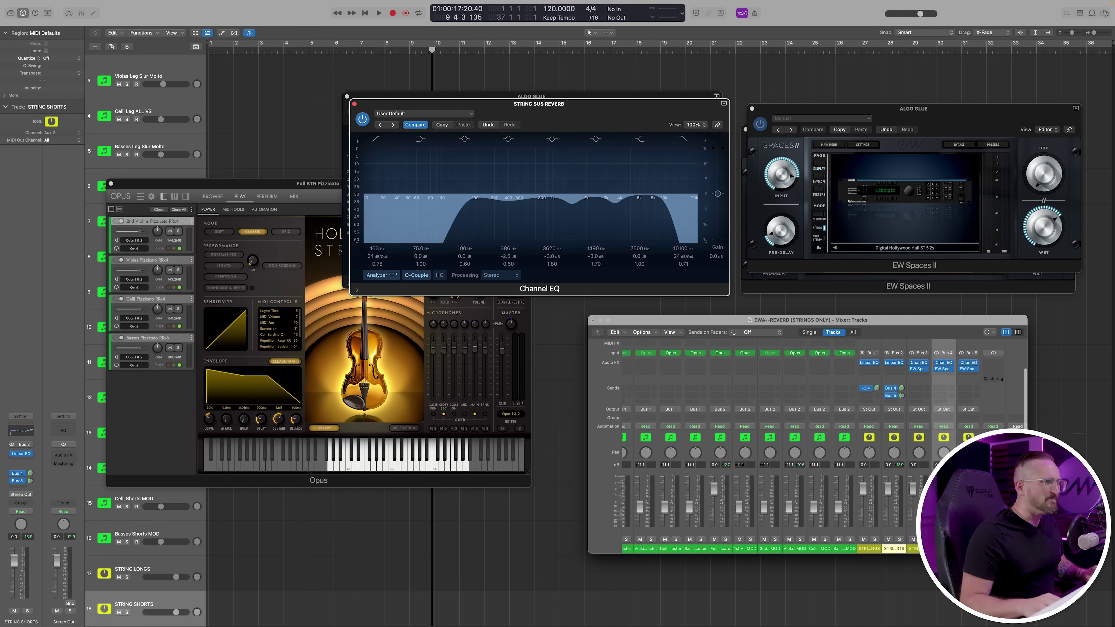
pyautogui.hscroll(1, 873, 376)
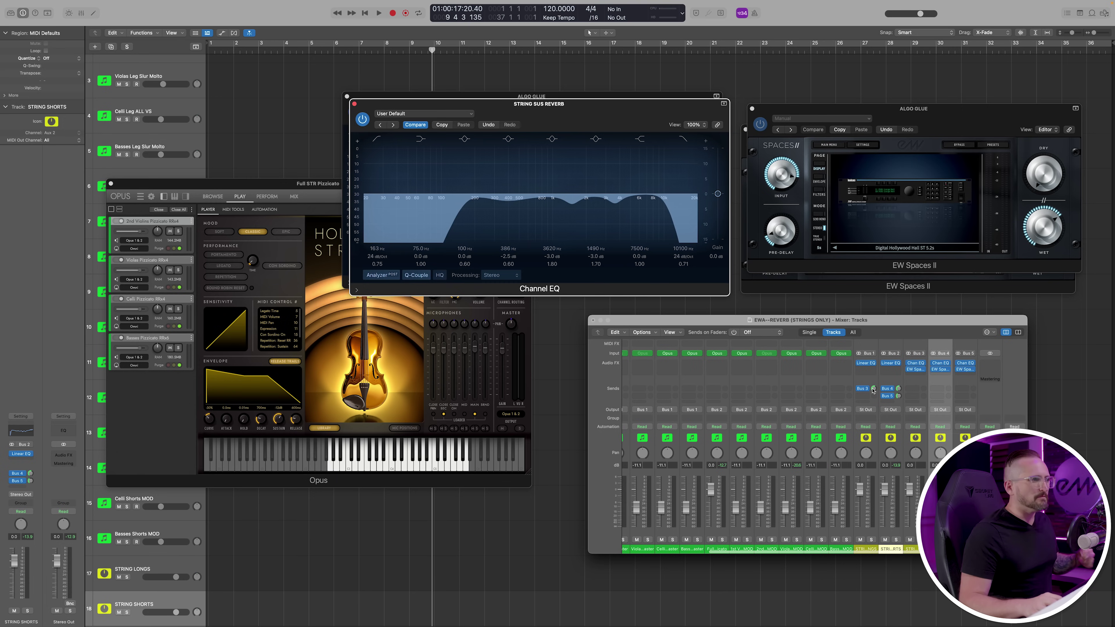
# Add a Bus 5 send to ALGO GLUE on the STRING LONGS aux and set its level to about -10 dB.
pyautogui.click(863, 396)
pyautogui.moveTo(883, 407)
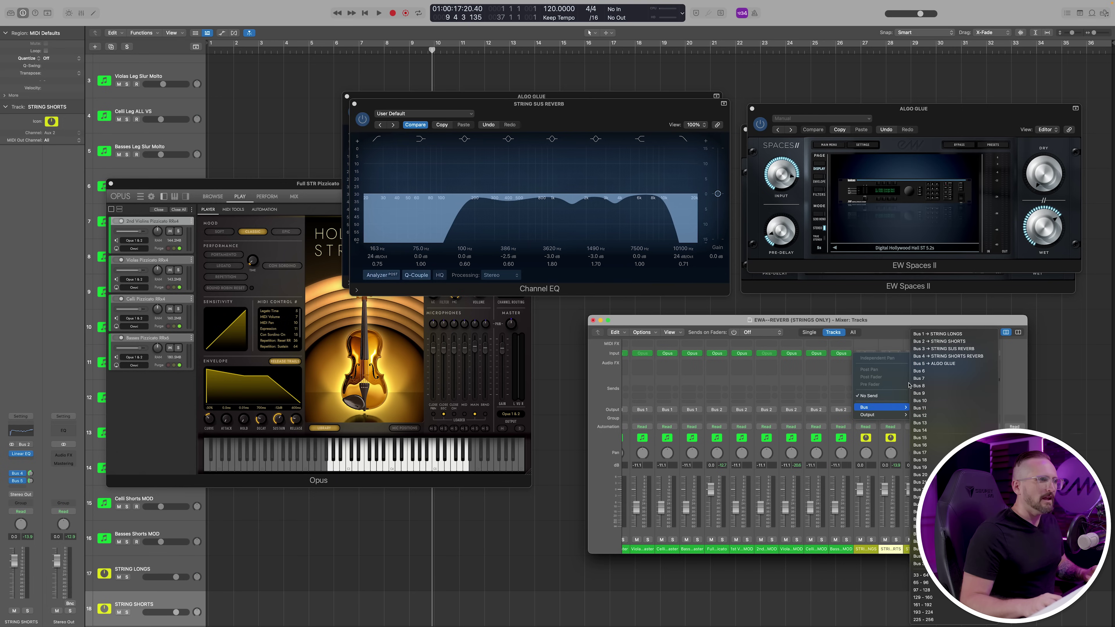
pyautogui.click(935, 364)
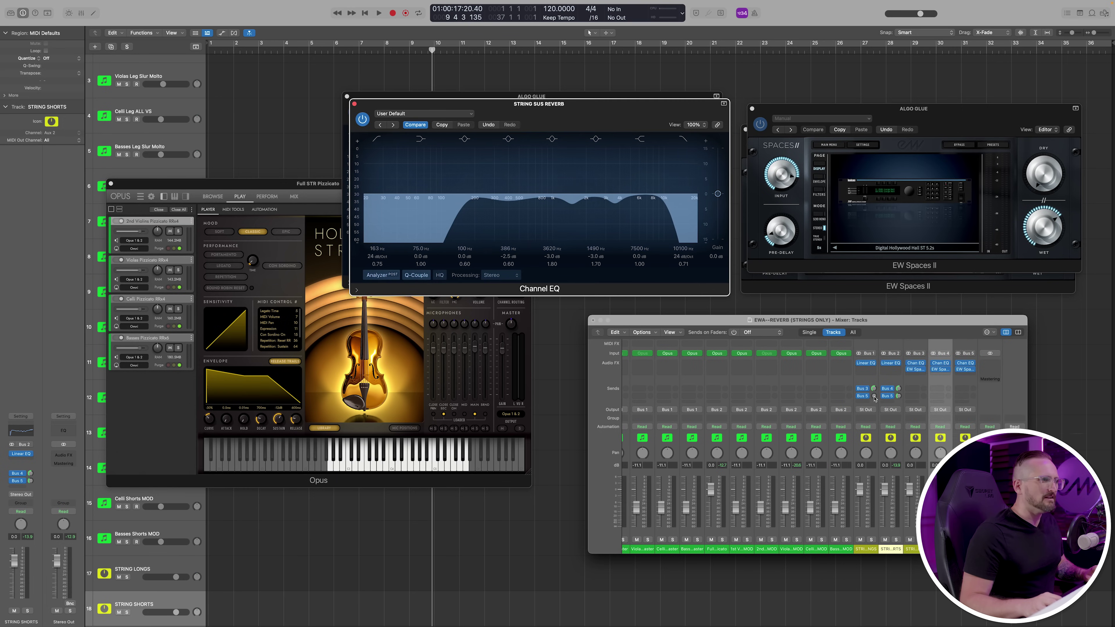
pyautogui.scroll(1, 875, 399)
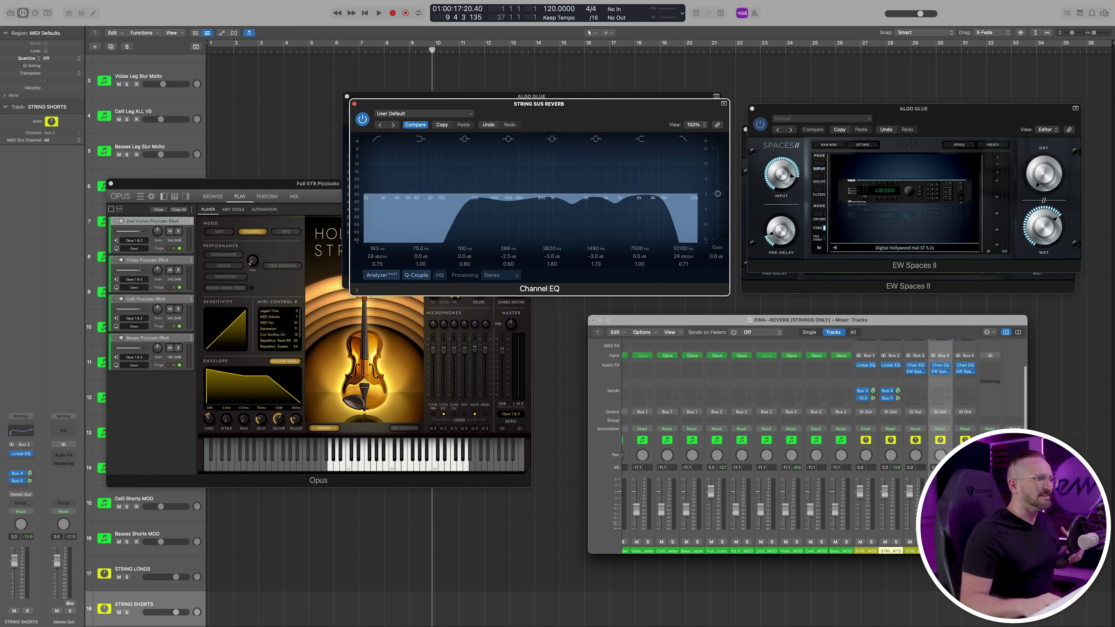
# Move the Opus window clear of the track list and look over the string tracks.
pyautogui.scroll(2, 874, 398)
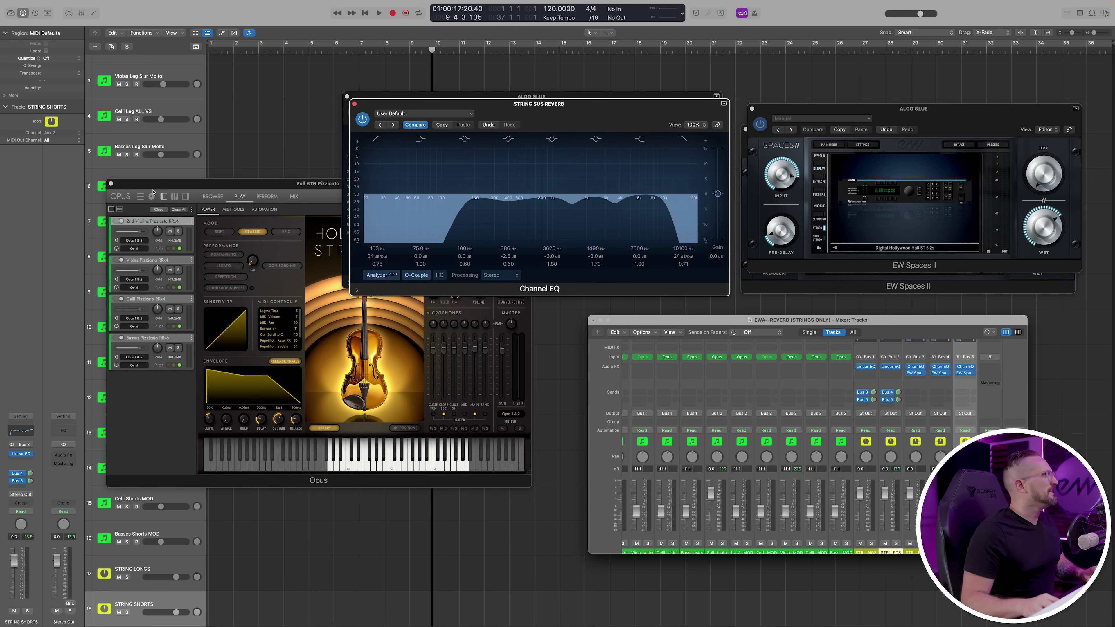
pyautogui.moveTo(152, 192); pyautogui.dragTo(324, 208)
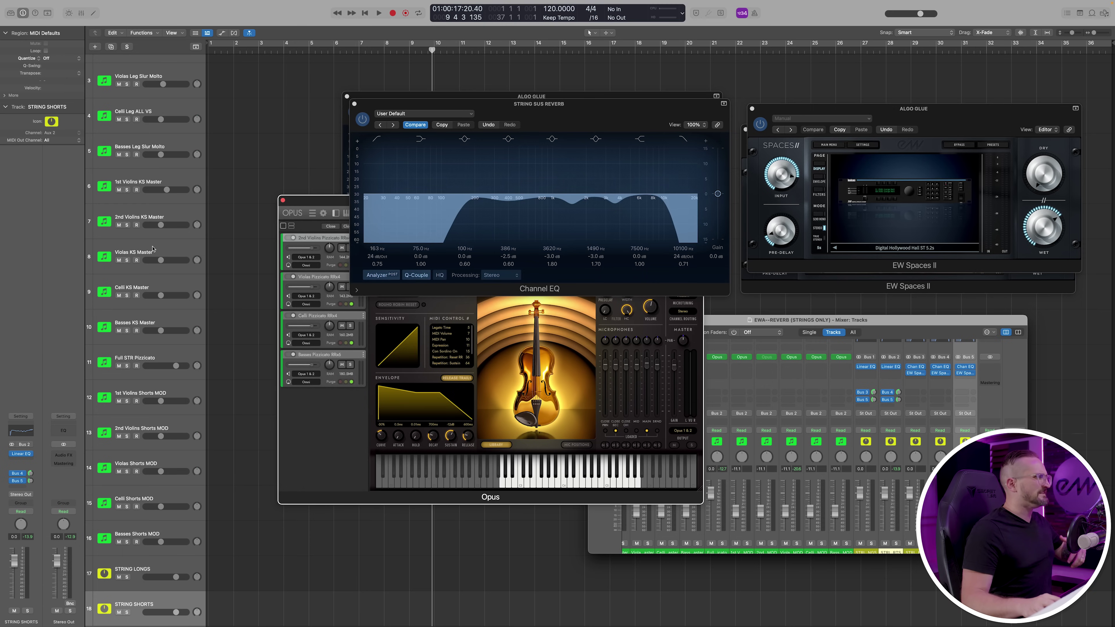
pyautogui.scroll(3, 158, 145)
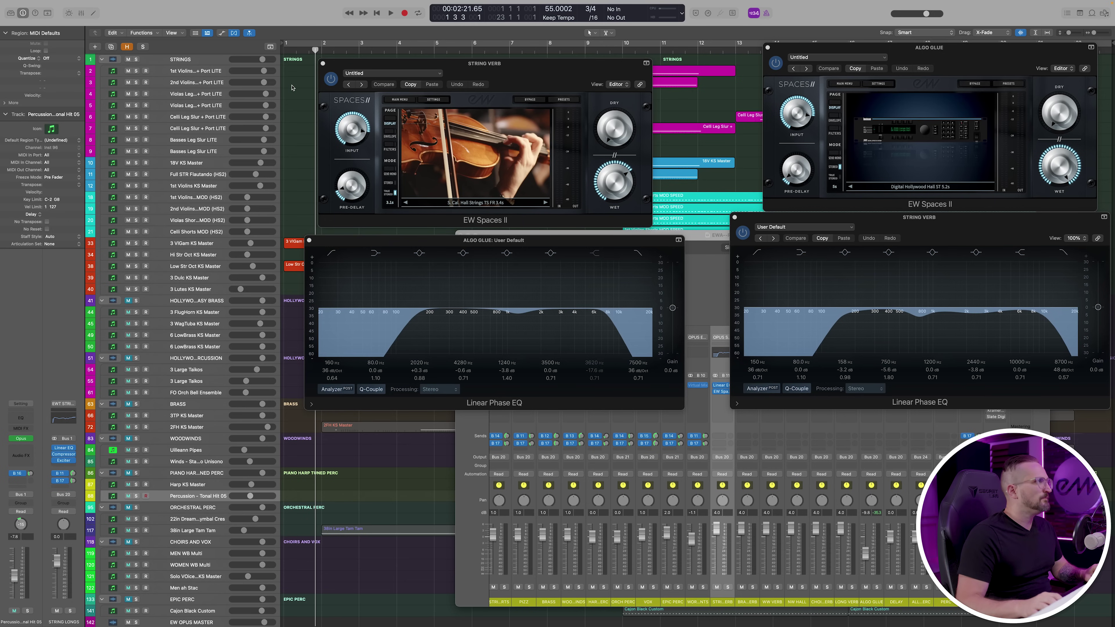
# Play the strings through the soloed STRING VERB aux and compare its Linear Phase EQ bypassed and re-enabled.
pyautogui.press('space')
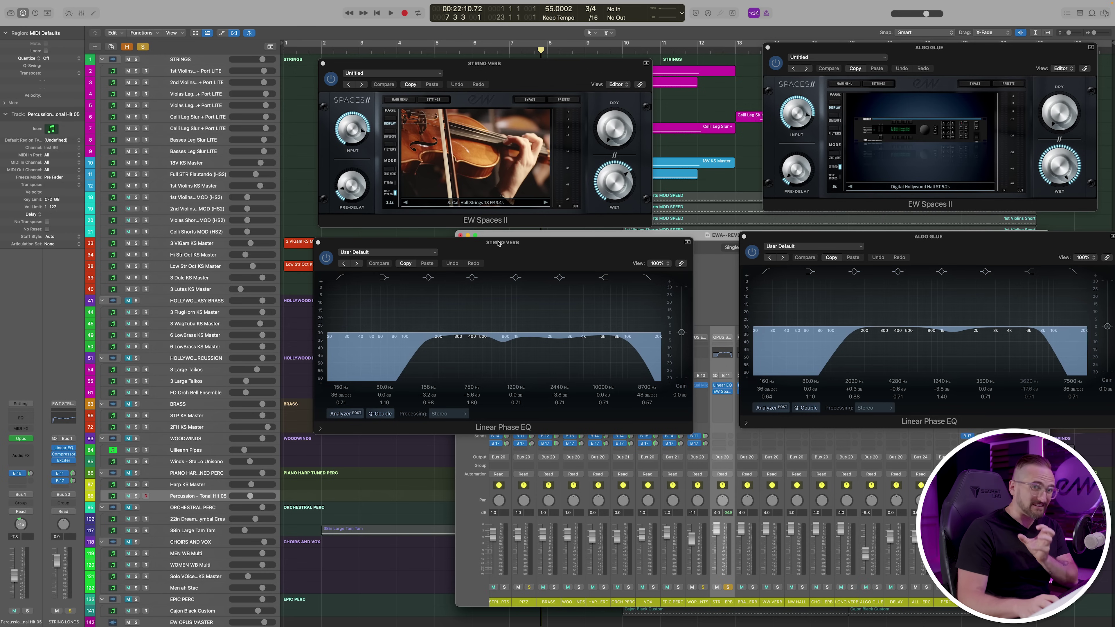
pyautogui.press('space')
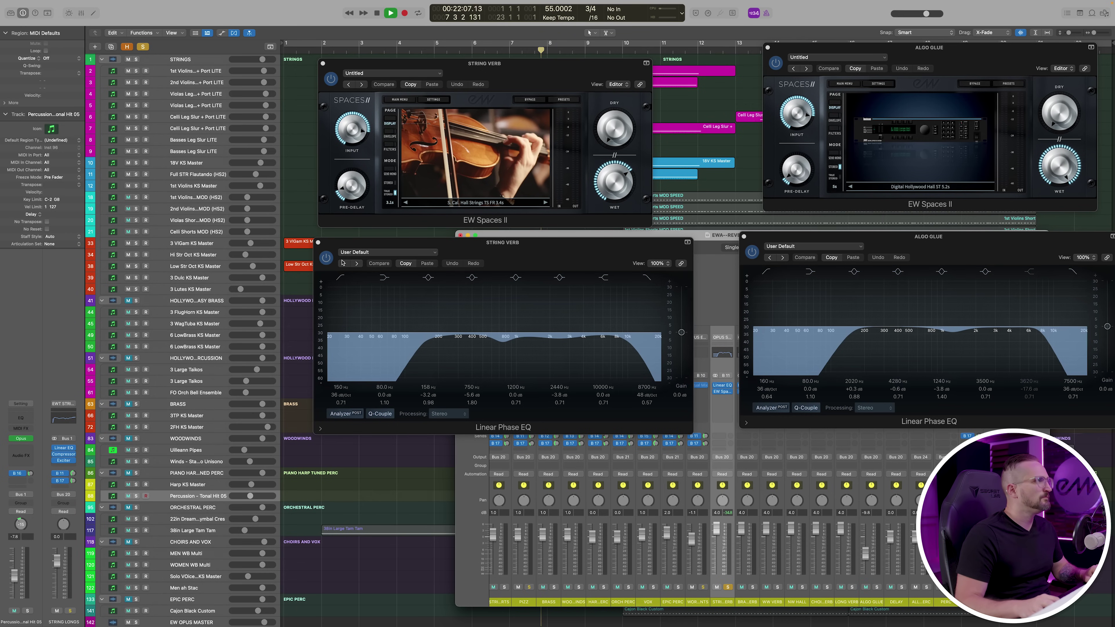
pyautogui.click(328, 258)
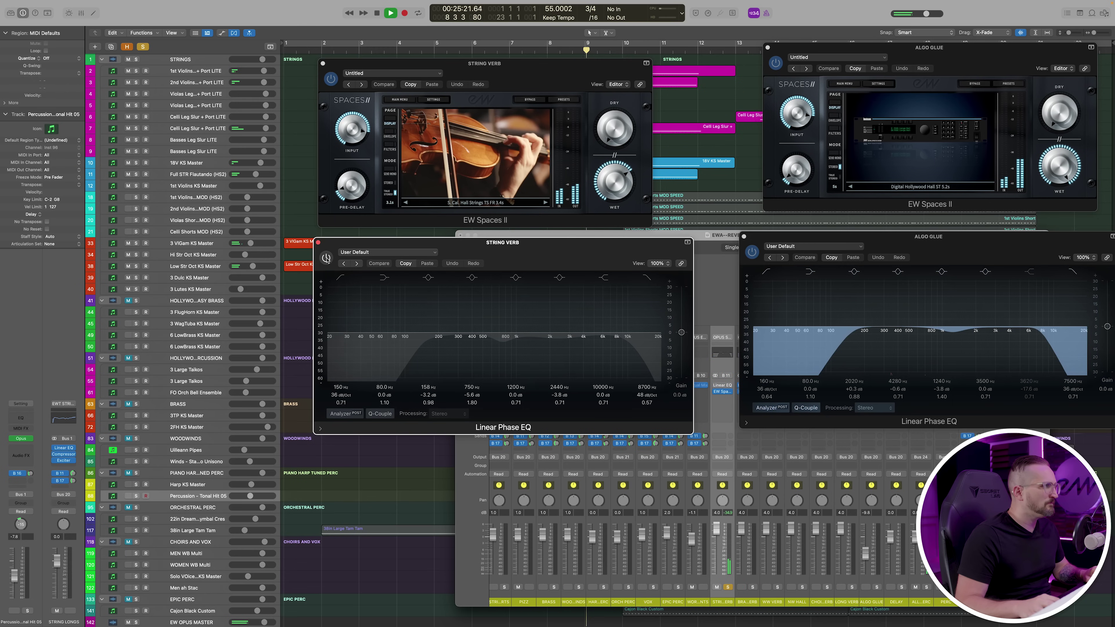
pyautogui.click(326, 258)
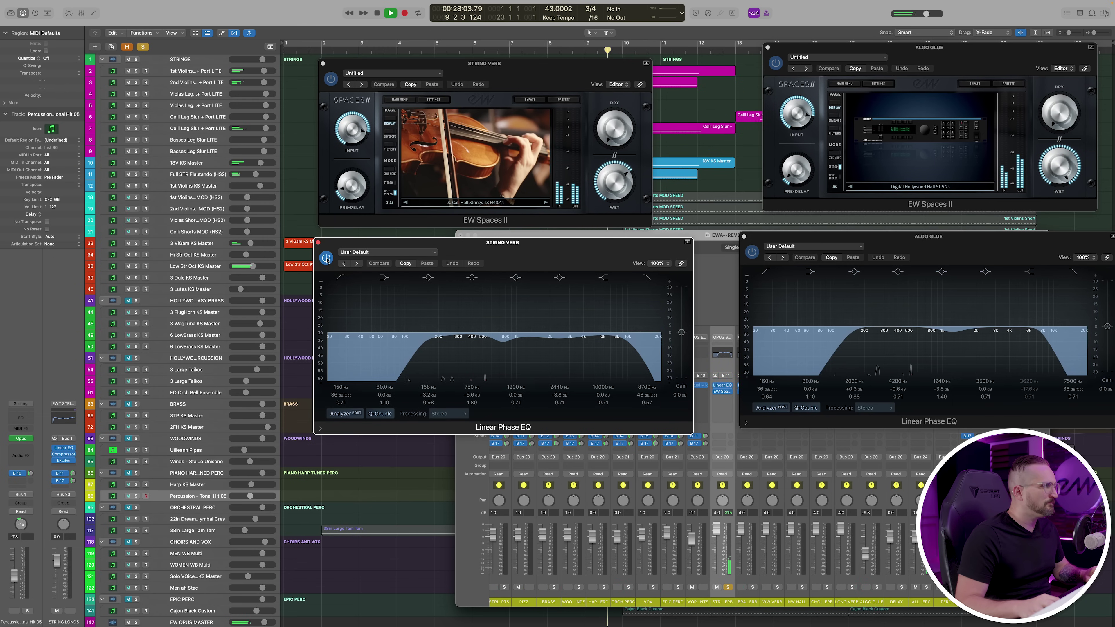
pyautogui.click(327, 259)
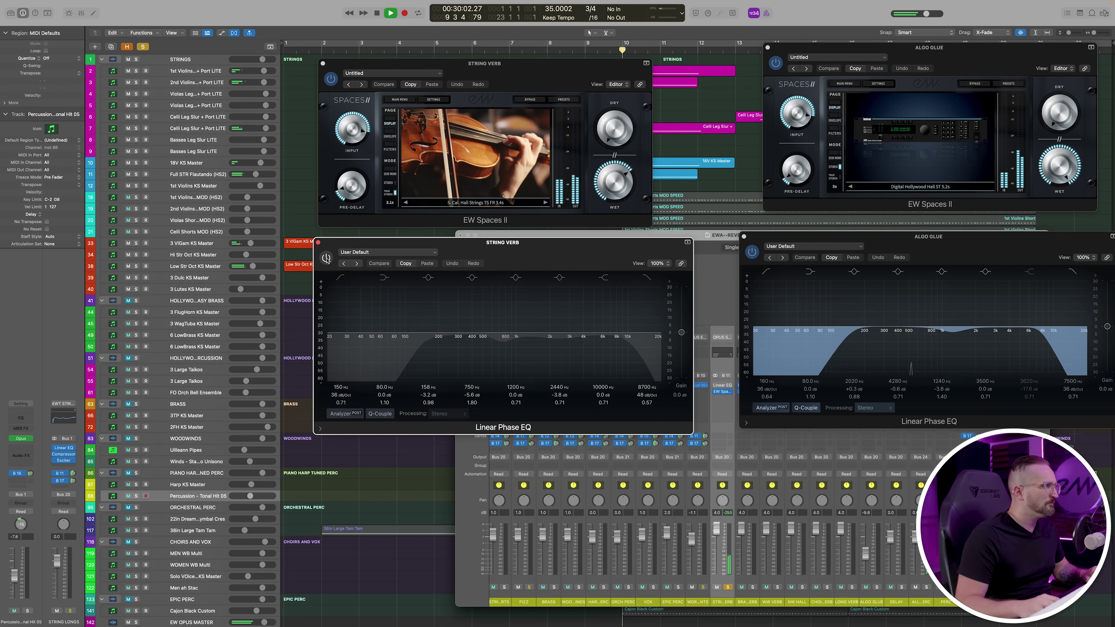
pyautogui.click(326, 259)
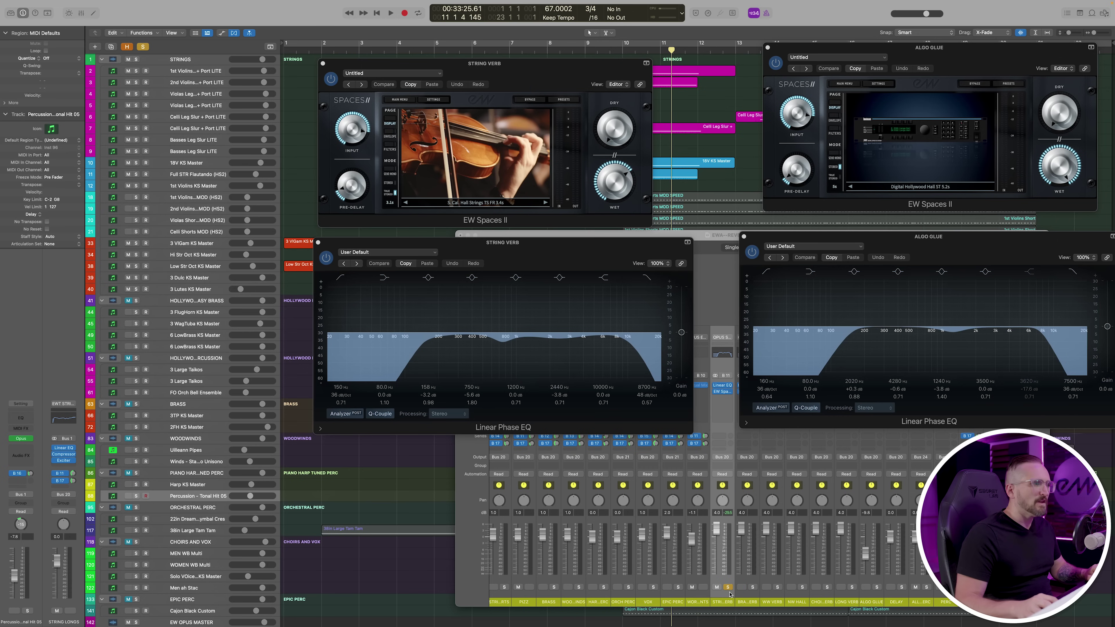
# Listen to the strings with the ALGO GLUE aux soloed alone and together with the soloed STRING VERB aux.
pyautogui.click(877, 587)
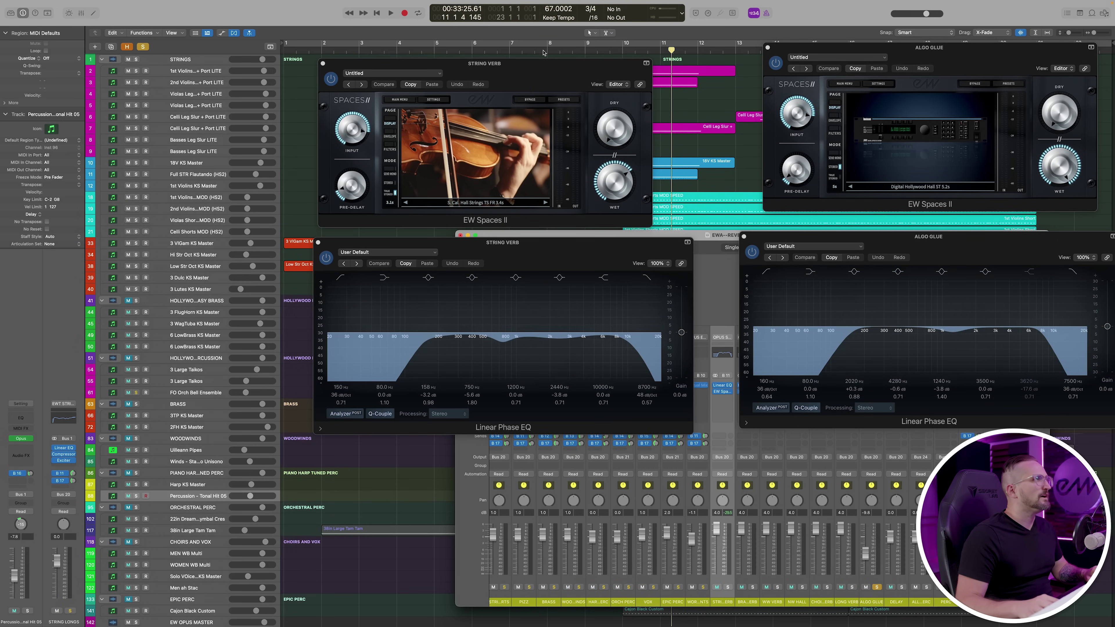
pyautogui.press('space')
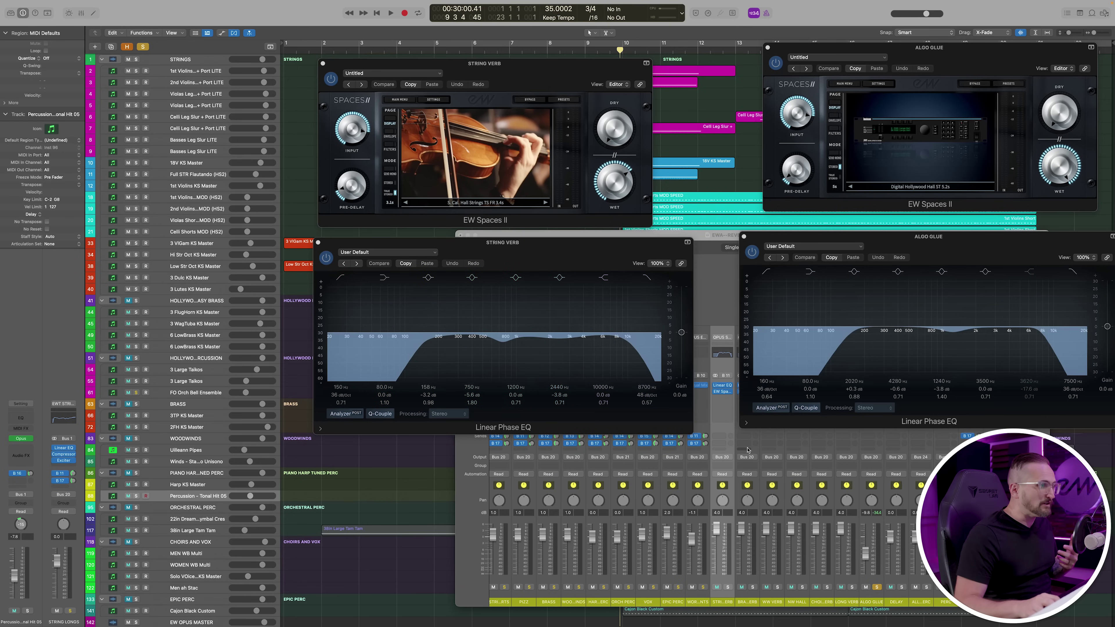
pyautogui.click(728, 587)
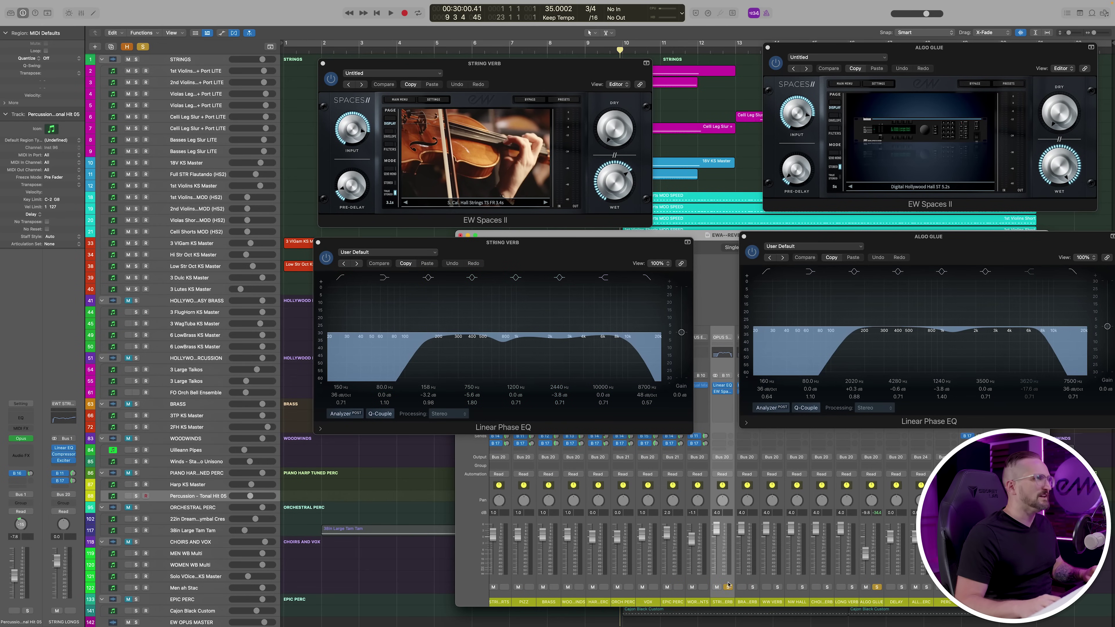
pyautogui.click(541, 50)
pyautogui.press('space')
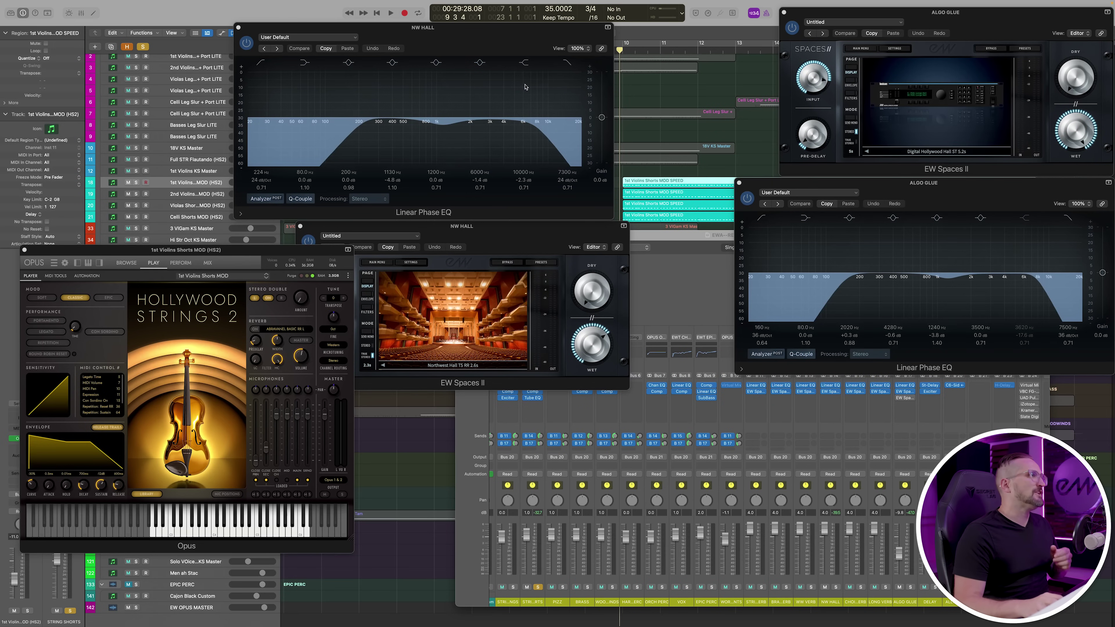
# Bring up the NW HALL EW Spaces II and play the 1st Violins Shorts MOD SPEED section through it.
pyautogui.click(494, 239)
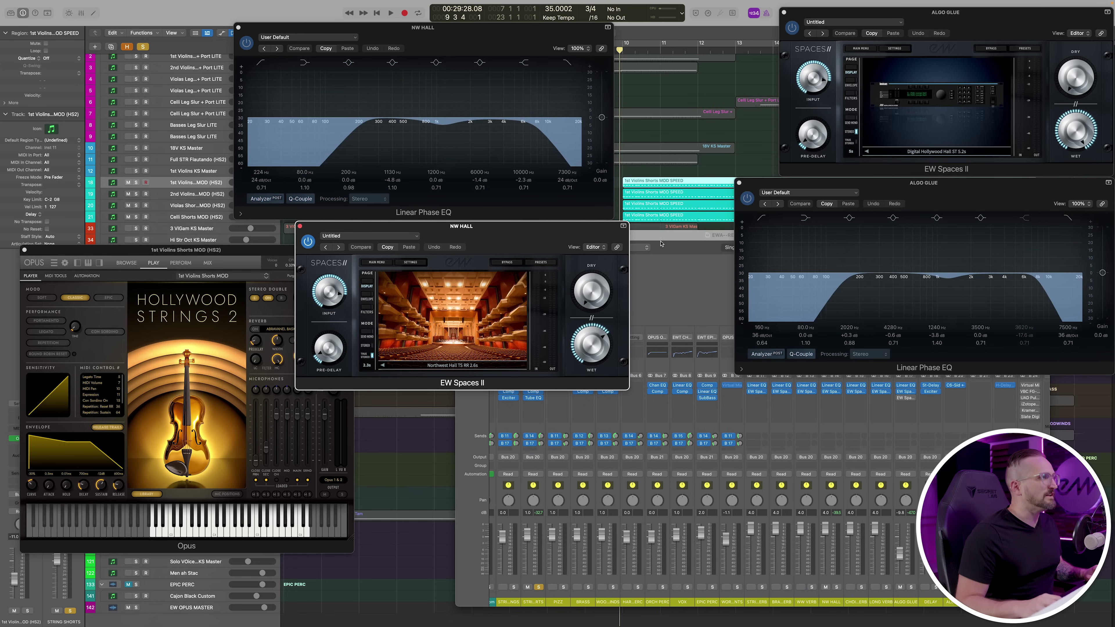
pyautogui.click(645, 183)
pyautogui.press('space')
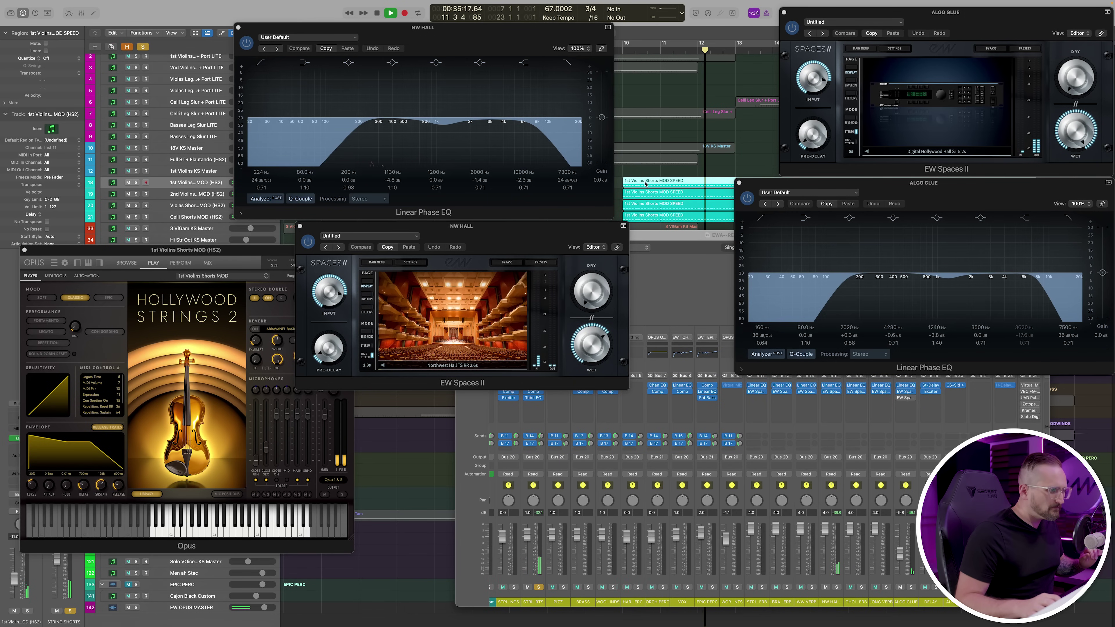
pyautogui.press('space')
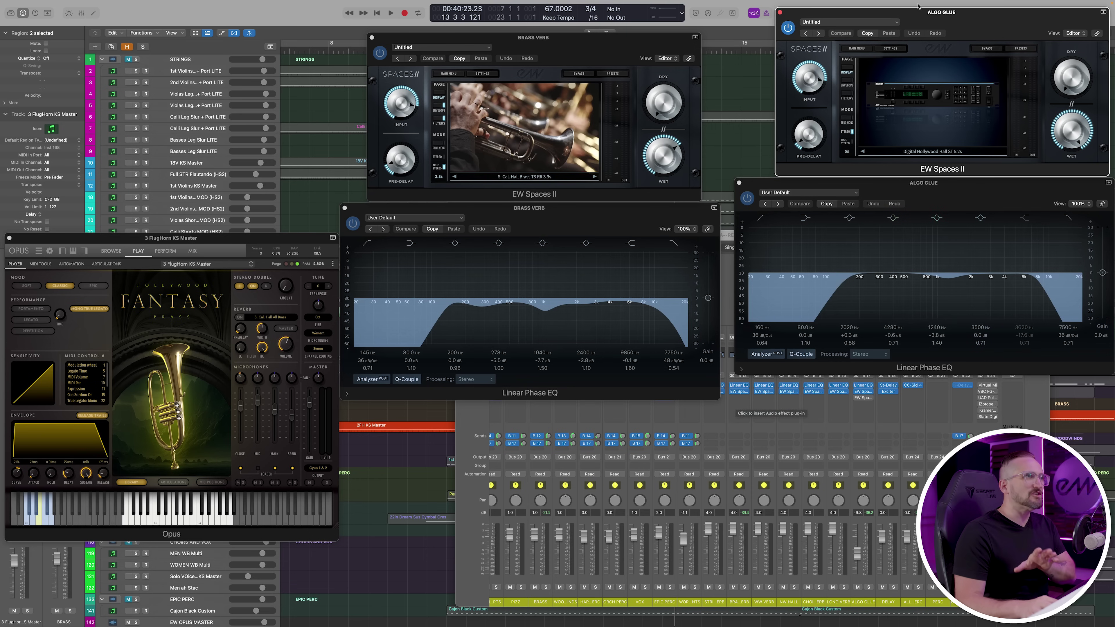
# Rearrange the ALGO GLUE and BRASS VERB EW Spaces II windows so the arrangement between them is uncovered.
pyautogui.moveTo(982, 25)
pyautogui.mouseDown()
pyautogui.moveTo(959, 25)
pyautogui.moveTo(970, 24)
pyautogui.mouseUp()
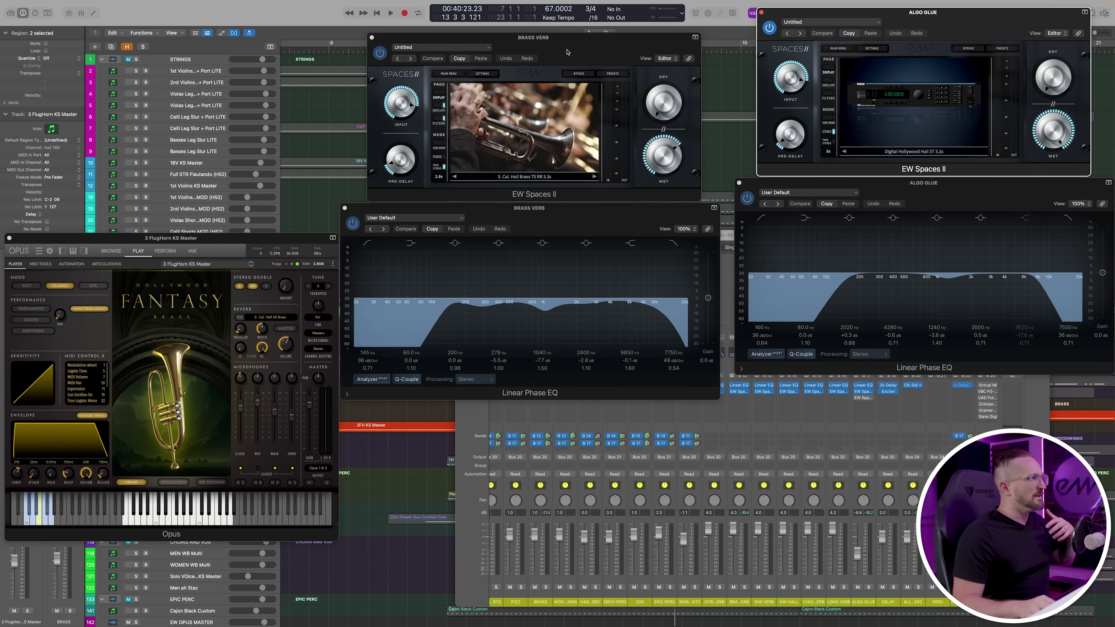
pyautogui.moveTo(567, 51); pyautogui.dragTo(565, 51)
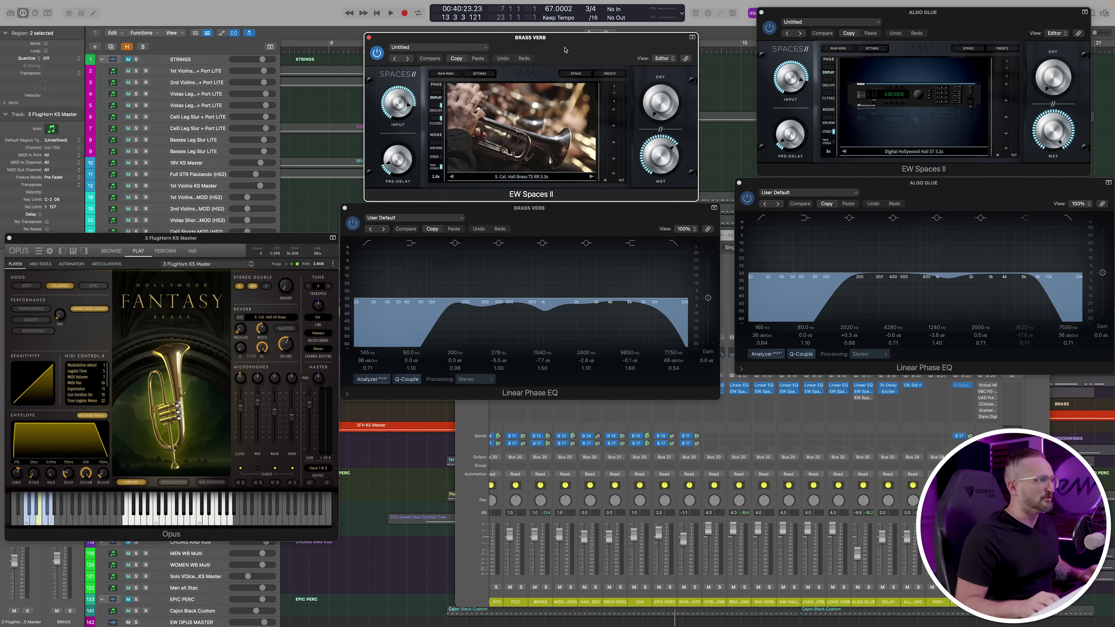
pyautogui.moveTo(592, 40); pyautogui.dragTo(456, 40)
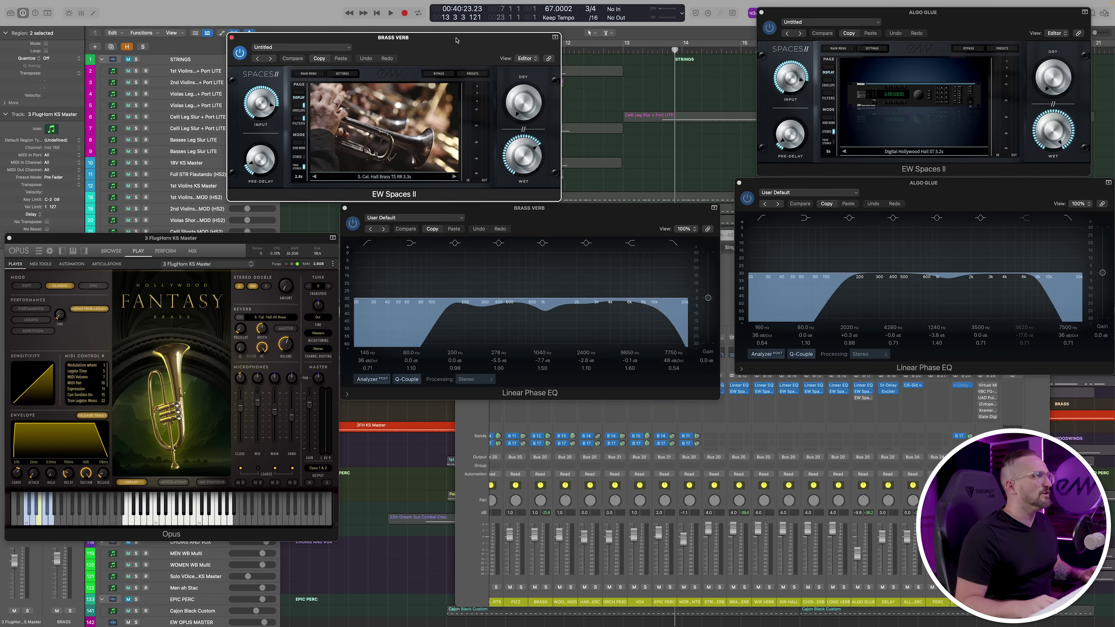
# Play the brass section through its reverbs, including with the BRASS VERB aux soloed.
pyautogui.click(674, 91)
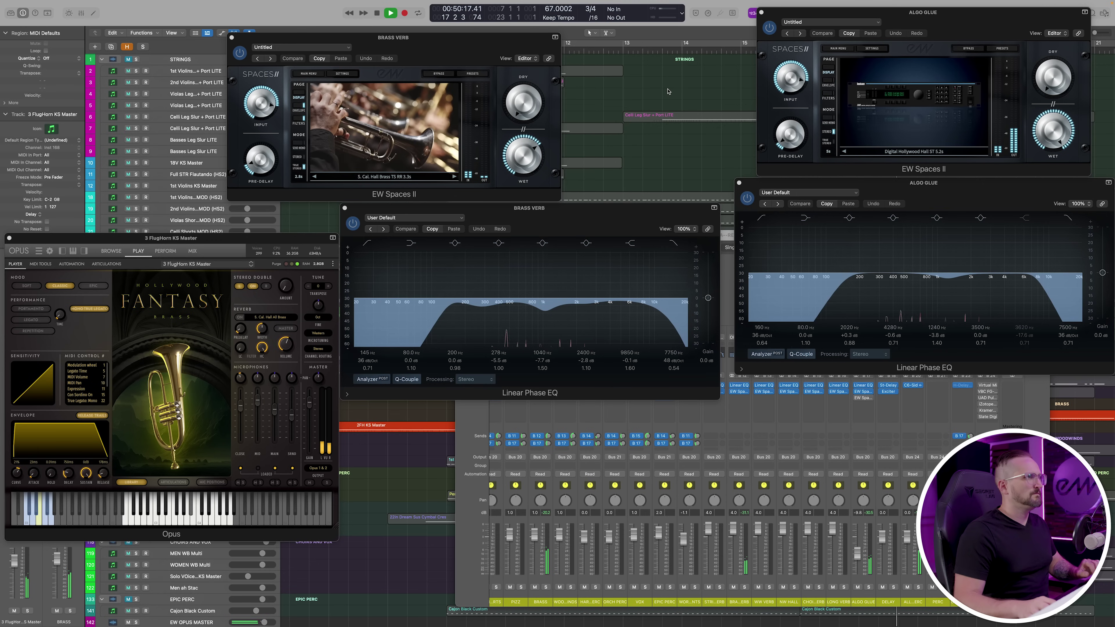
pyautogui.press('space')
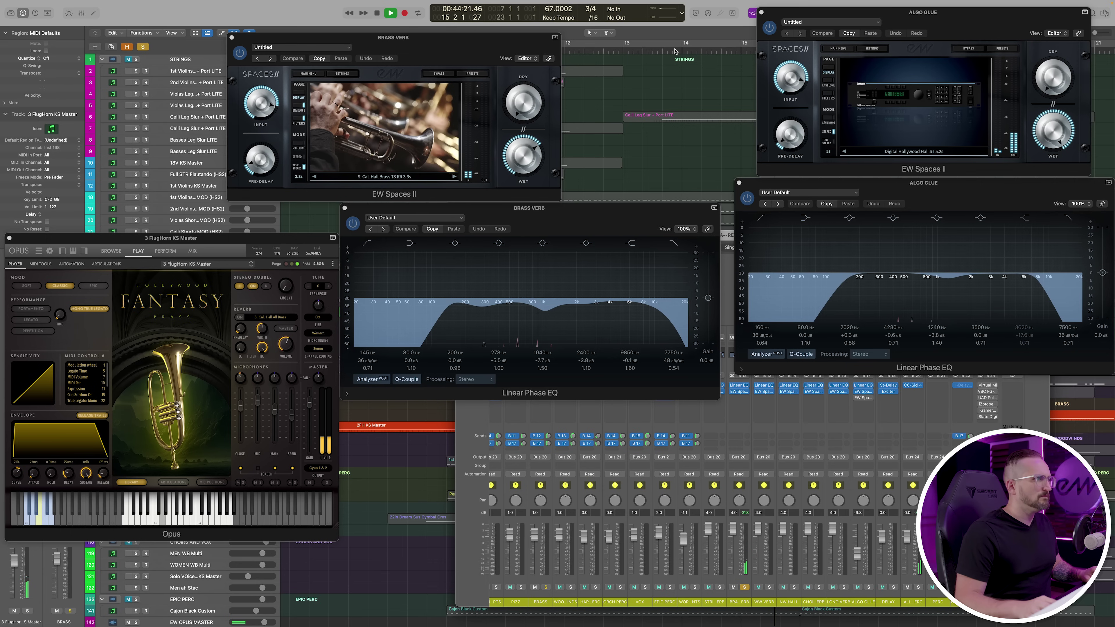
pyautogui.press('space')
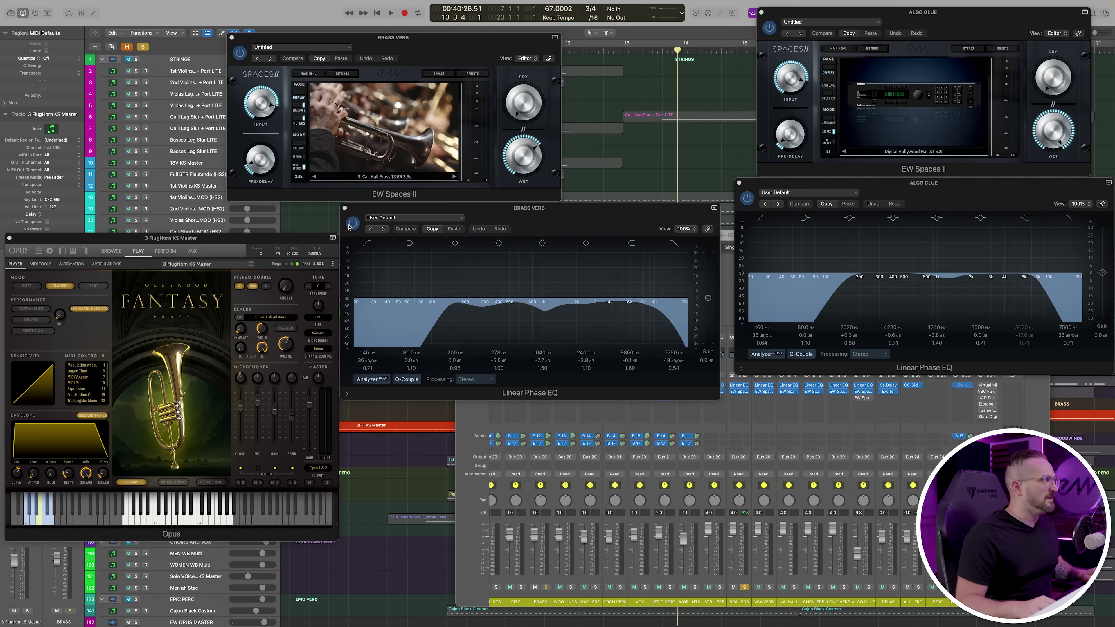
# Compare the soloed BRASS VERB reverb during playback with its Linear Phase EQ bypassed and re-enabled.
pyautogui.press('space')
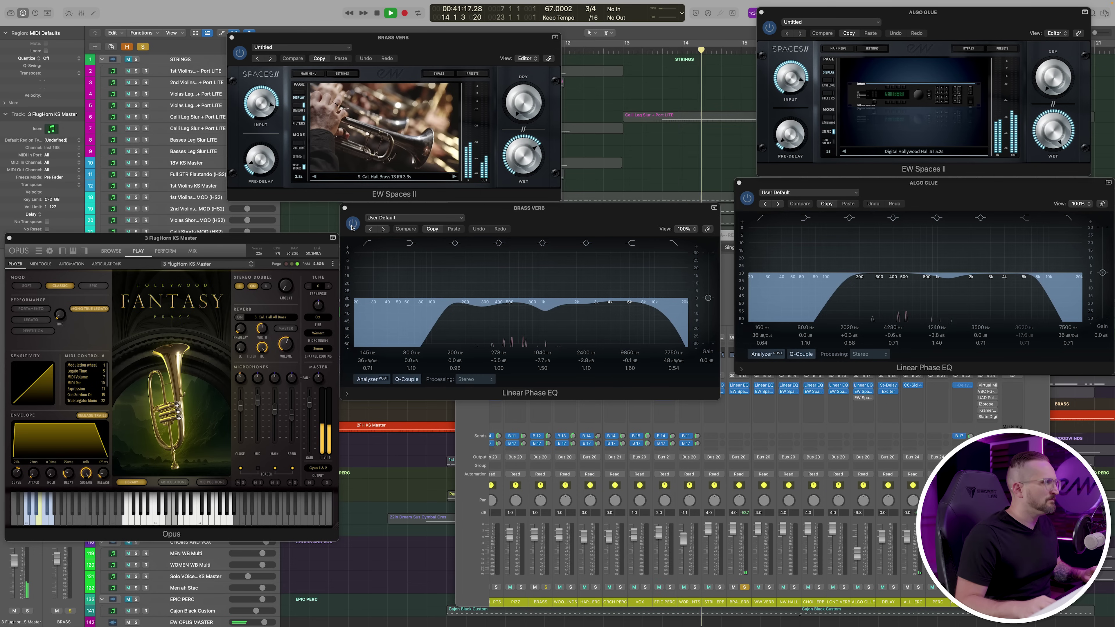
pyautogui.click(353, 224)
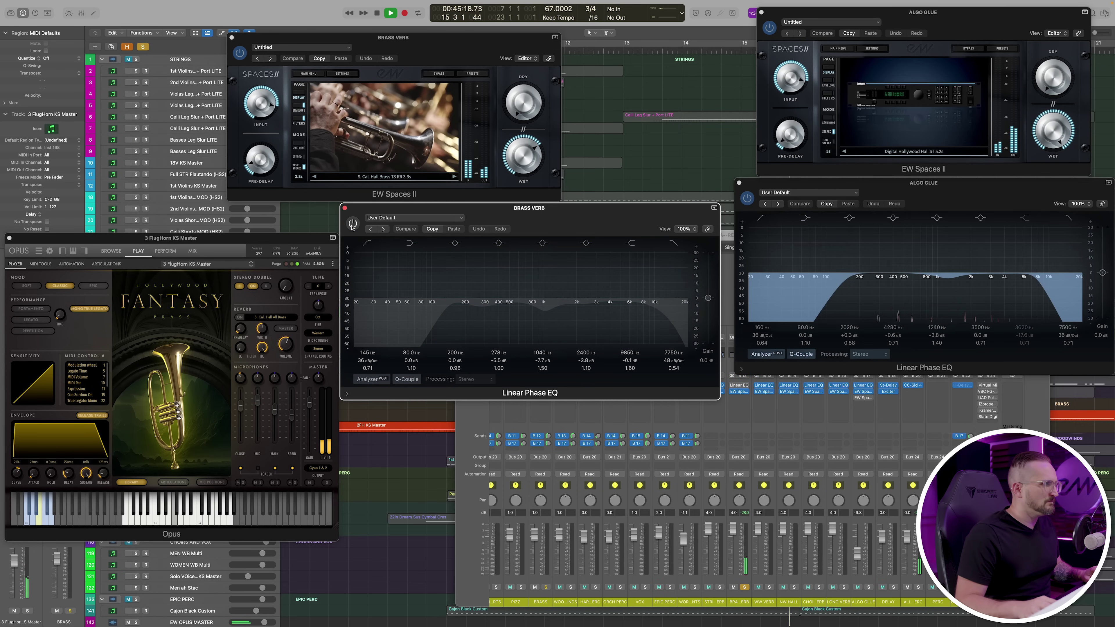
pyautogui.click(353, 223)
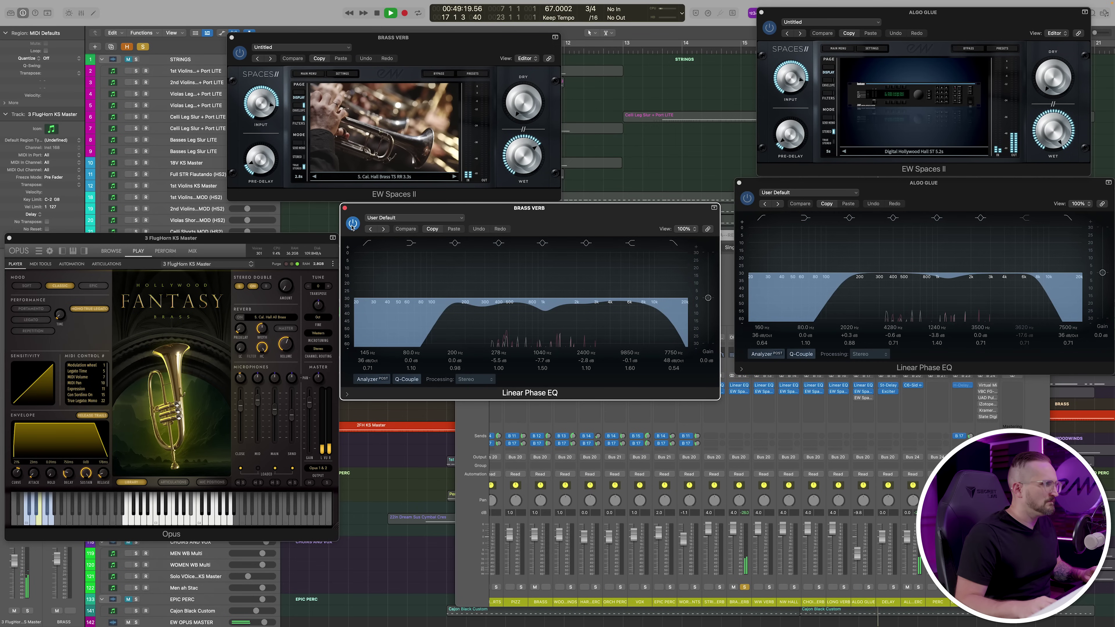
pyautogui.click(353, 224)
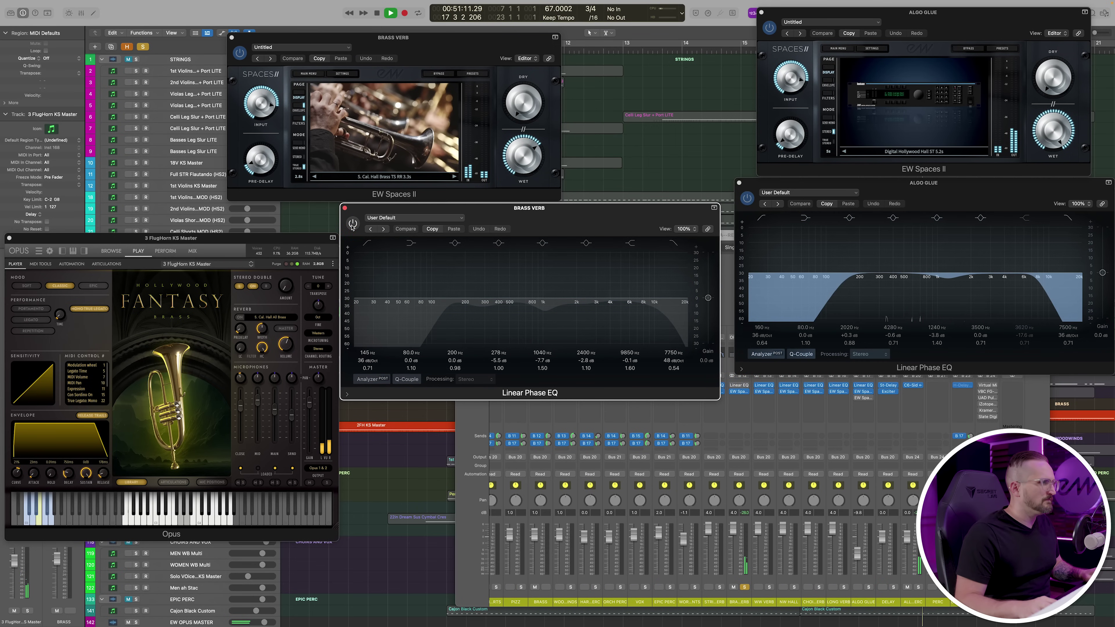